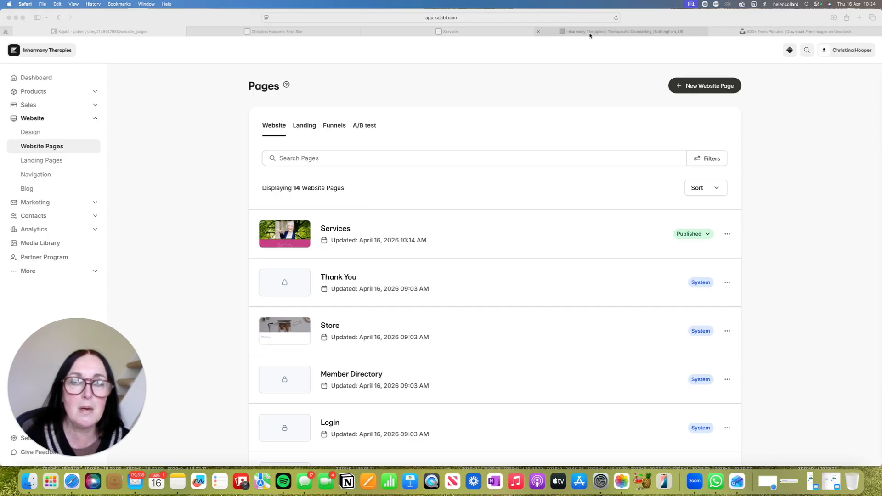
Switch to the existing Inharmony Therapies website and examine its home page
{"action": "left_click", "coordinate": [604, 33]}
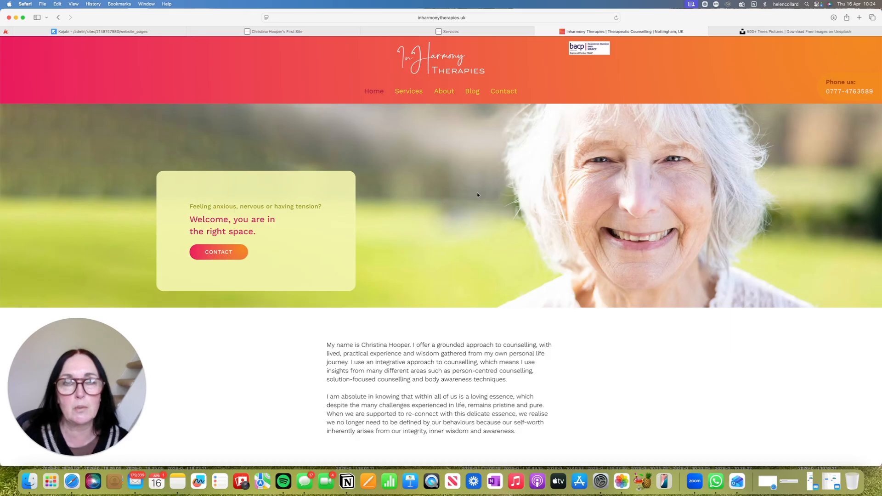
{"action": "scroll", "coordinate": [477, 195], "scroll_direction": "down", "scroll_amount": 3}
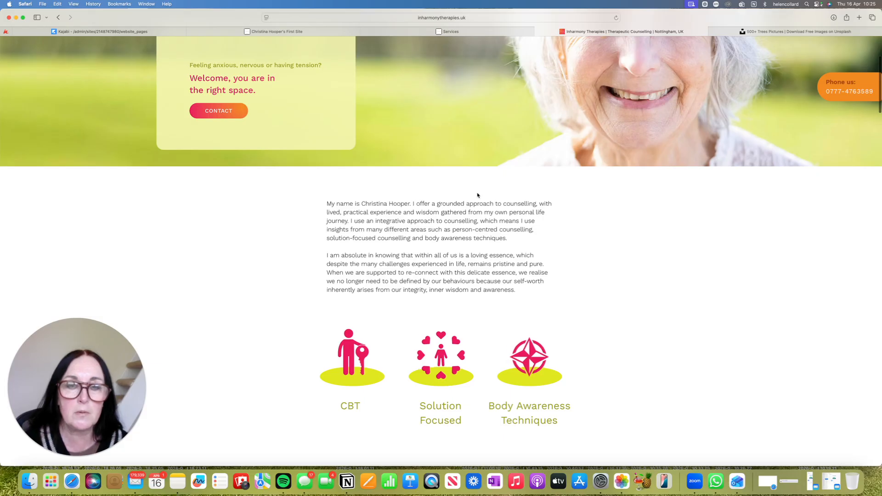
{"action": "scroll", "coordinate": [478, 195], "scroll_direction": "up", "scroll_amount": 3}
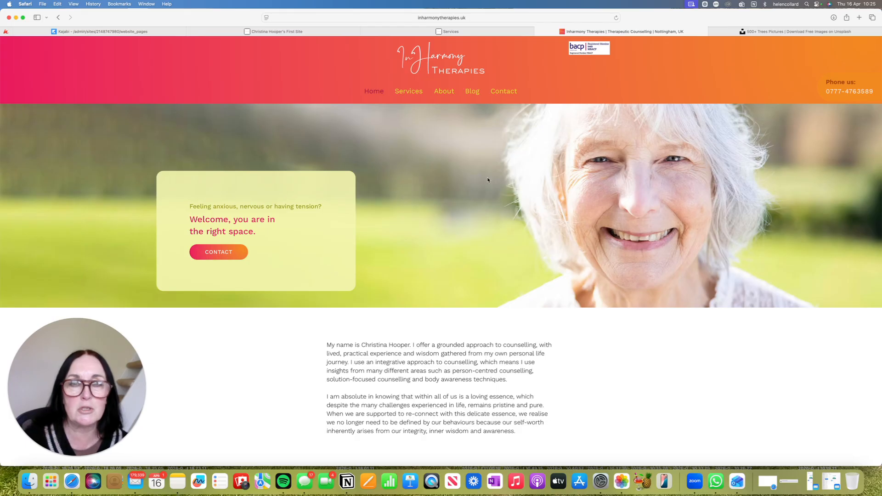
Open the Therpeutic Counselling service page of the existing site and examine its banner, text sections and appointment block
{"action": "mouse_move", "coordinate": [400, 88]}
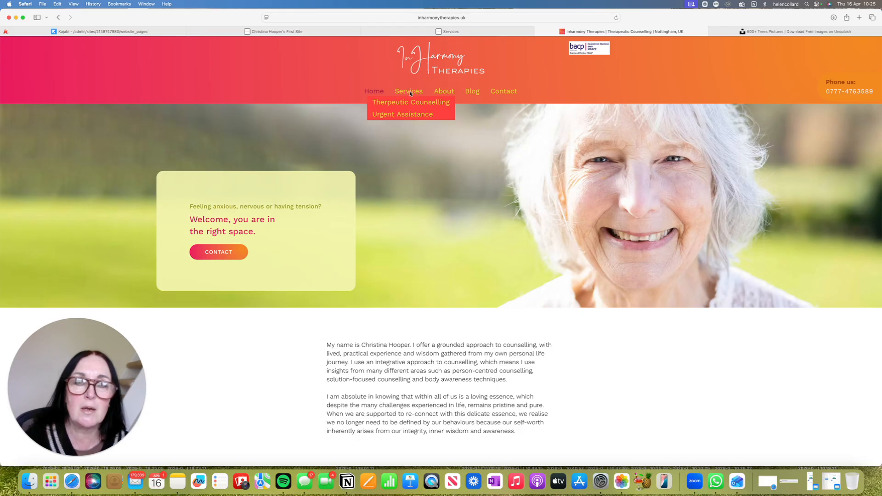
{"action": "left_click", "coordinate": [404, 102]}
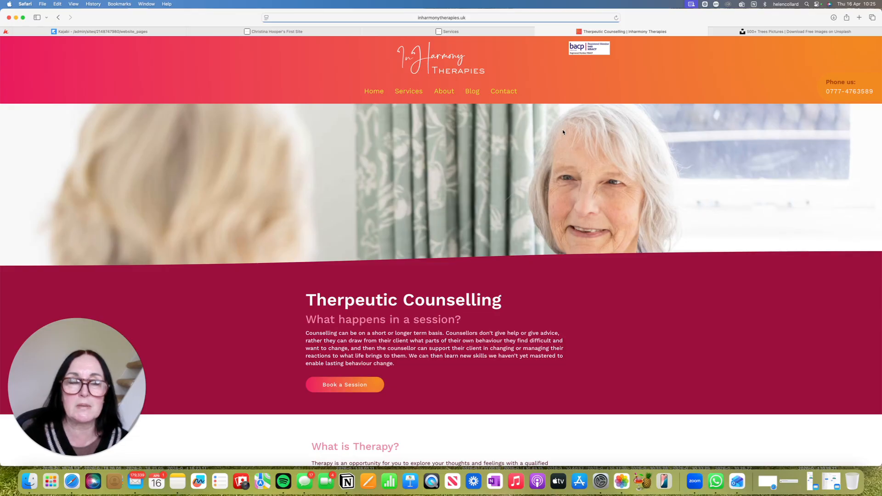
{"action": "scroll", "coordinate": [563, 132], "scroll_direction": "down", "scroll_amount": 10}
{"action": "scroll", "coordinate": [564, 132], "scroll_direction": "down", "scroll_amount": 5}
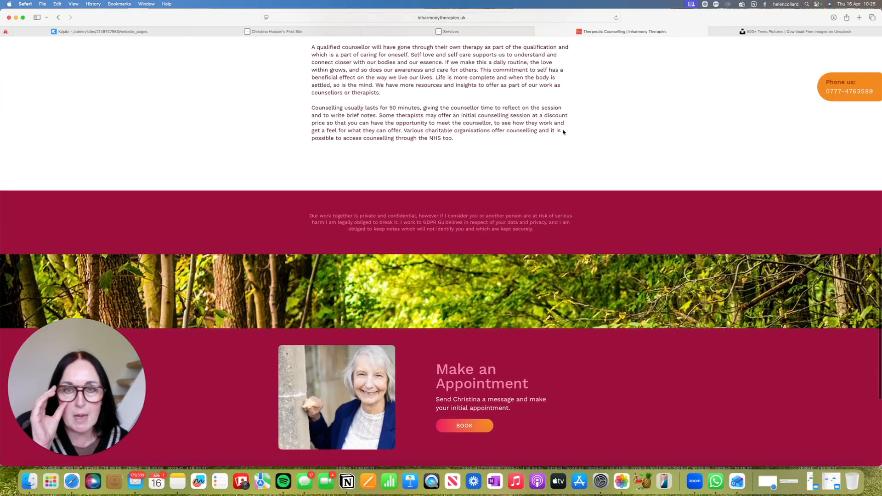
{"action": "scroll", "coordinate": [563, 133], "scroll_direction": "down", "scroll_amount": 5}
{"action": "scroll", "coordinate": [565, 132], "scroll_direction": "up", "scroll_amount": 3}
{"action": "scroll", "coordinate": [564, 133], "scroll_direction": "up", "scroll_amount": 15}
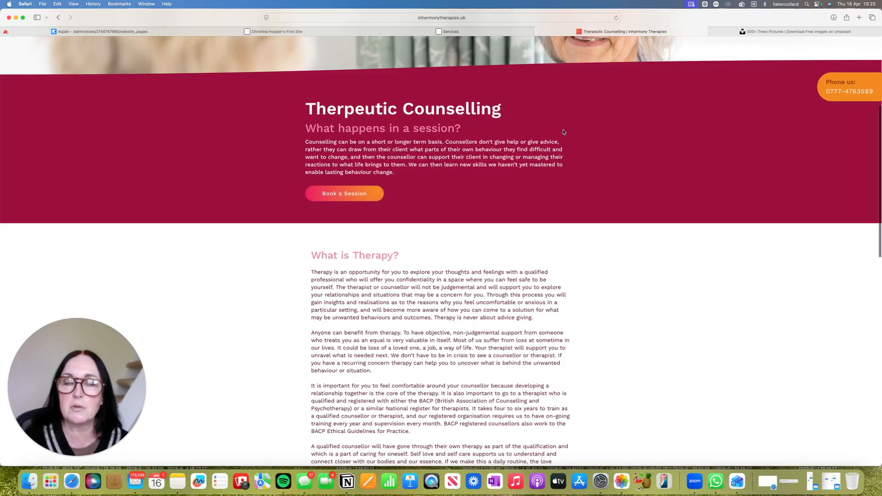
{"action": "scroll", "coordinate": [563, 132], "scroll_direction": "up", "scroll_amount": 5}
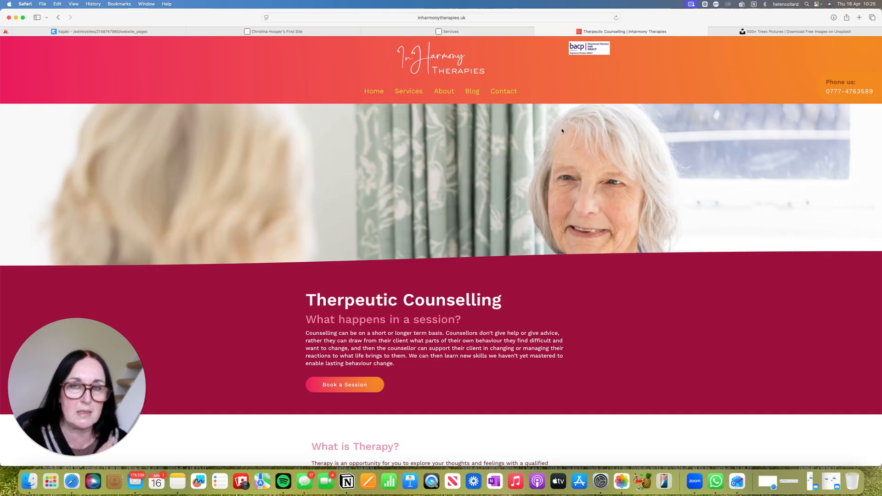
{"action": "scroll", "coordinate": [566, 140], "scroll_direction": "down", "scroll_amount": 1}
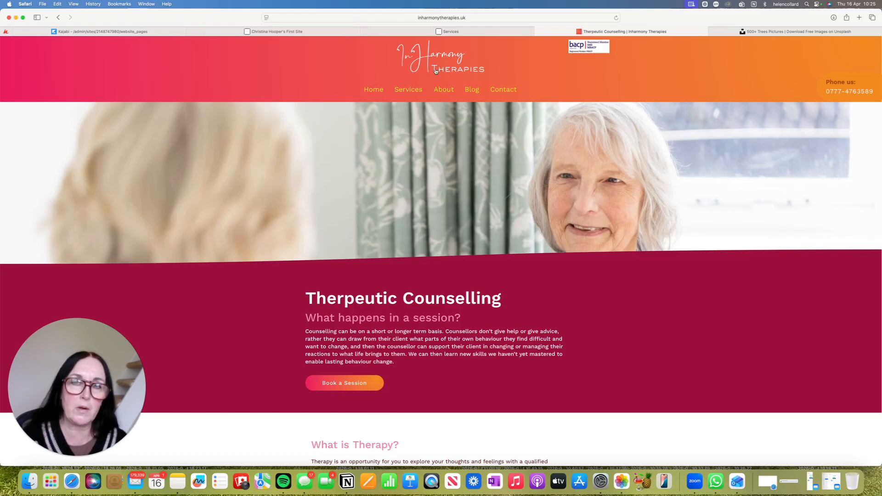
{"action": "scroll", "coordinate": [436, 71], "scroll_direction": "left", "scroll_amount": 1}
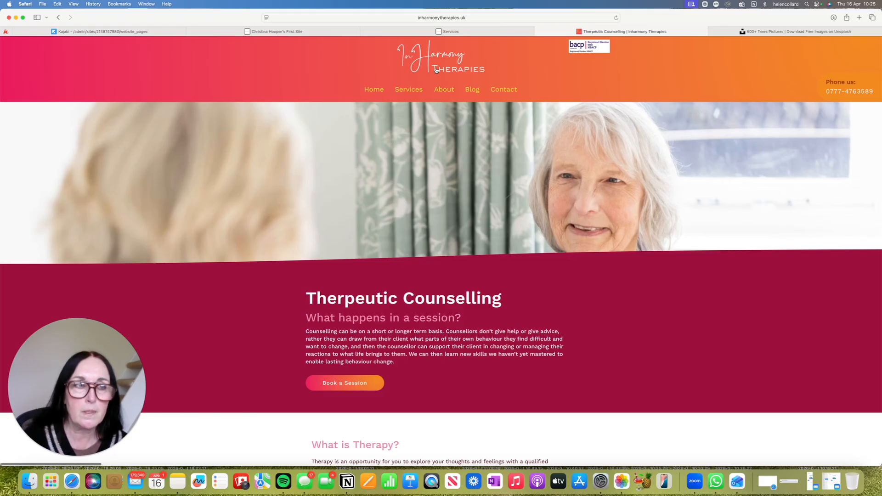
Return to the Kajabi admin and open the site's Branding settings
{"action": "left_click", "coordinate": [121, 32]}
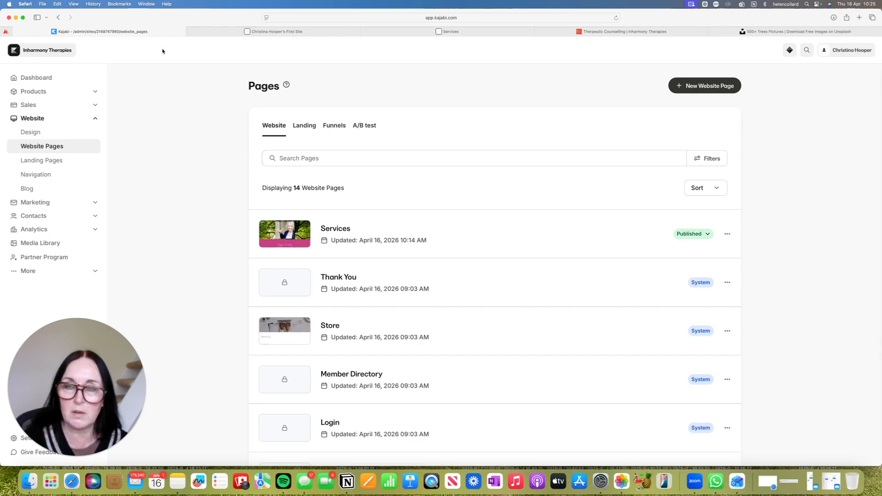
{"action": "left_click_drag", "start_coordinate": [64, 330], "coordinate": [61, 226]}
{"action": "left_click", "coordinate": [33, 439]}
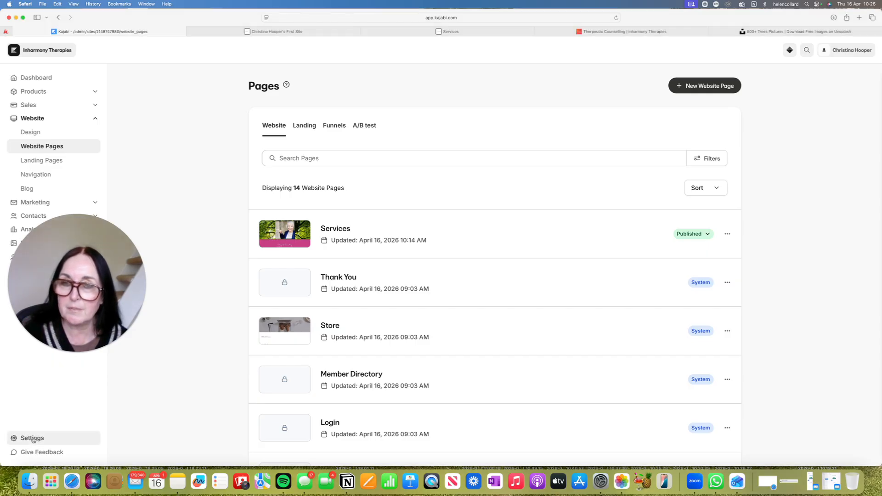
{"action": "left_click", "coordinate": [33, 439]}
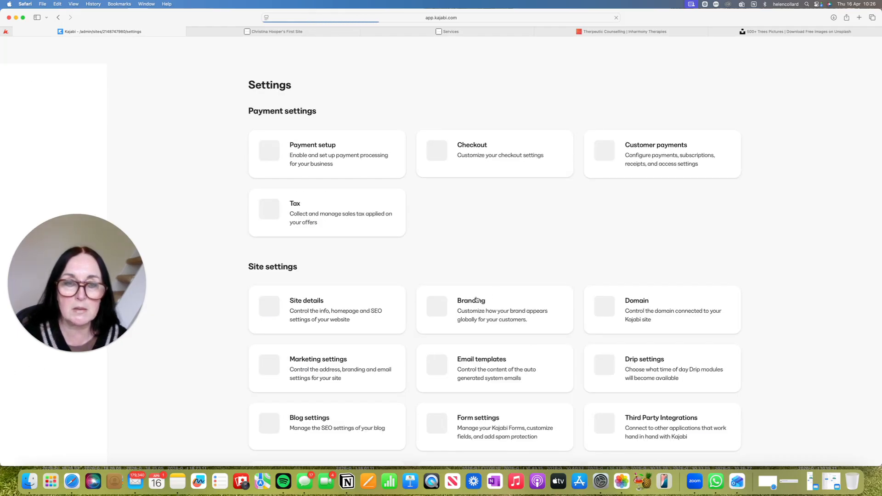
{"action": "left_click", "coordinate": [478, 306]}
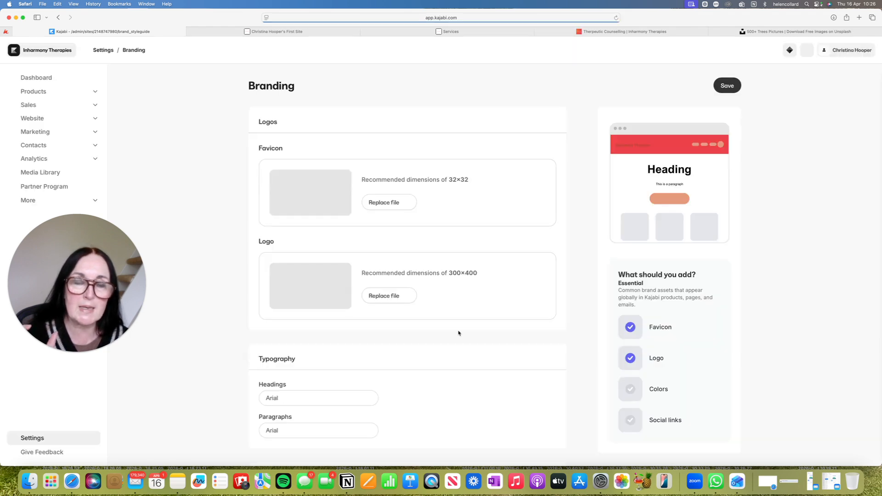
Examine the branding typography and colors, including the hex code of the pink swatch in the global palette's second row
{"action": "scroll", "coordinate": [458, 333], "scroll_direction": "down", "scroll_amount": 5}
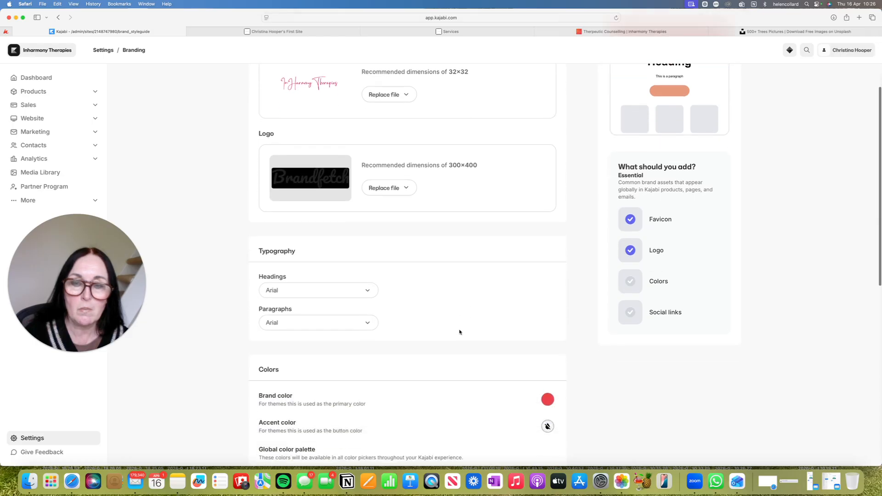
{"action": "scroll", "coordinate": [460, 332], "scroll_direction": "down", "scroll_amount": 4}
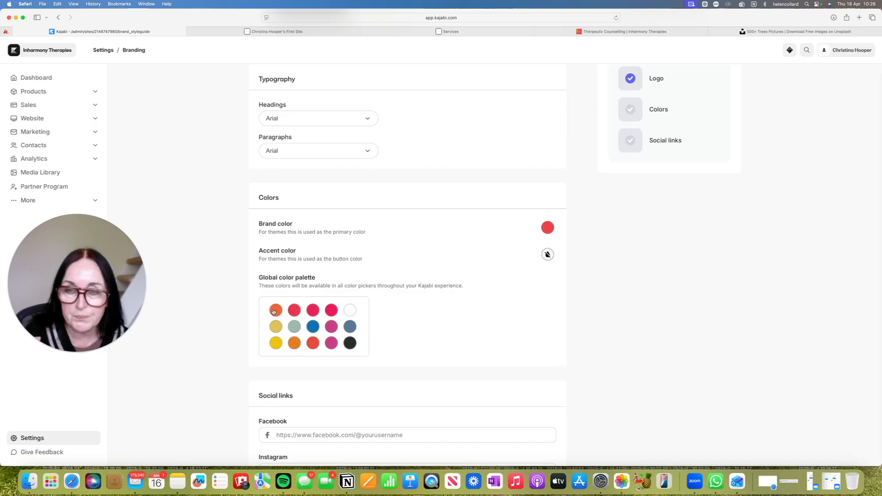
{"action": "left_click", "coordinate": [332, 327]}
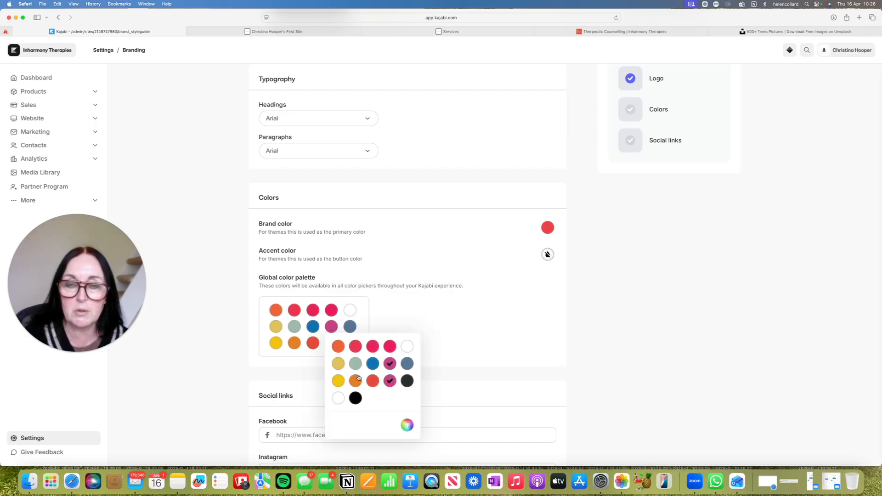
{"action": "left_click", "coordinate": [408, 427]}
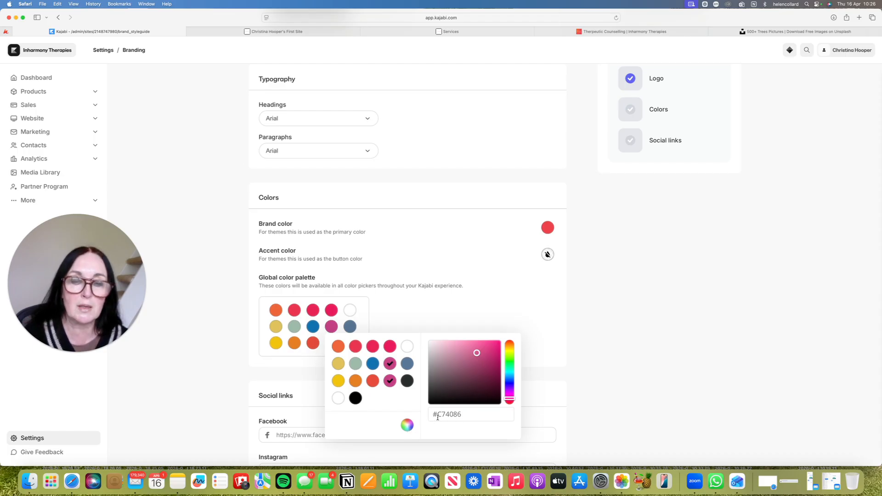
{"action": "left_click", "coordinate": [638, 378]}
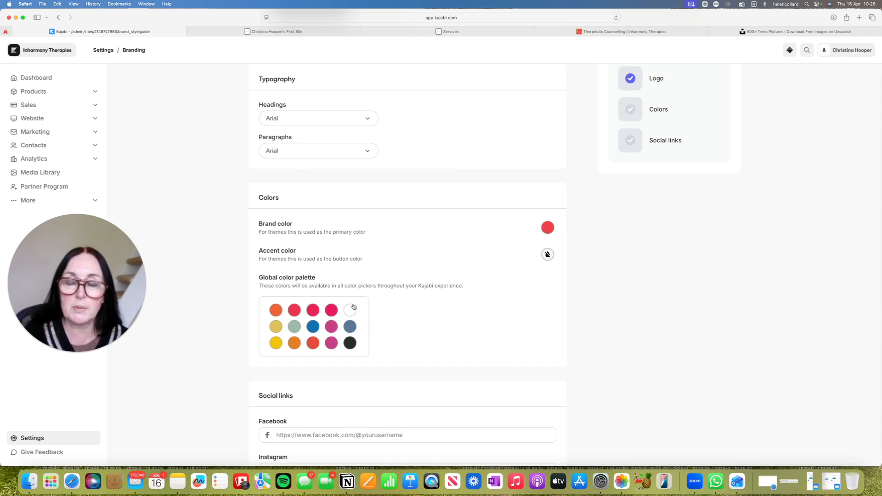
Change the first swatch in the second row of the global color palette to #E9D231
{"action": "left_click", "coordinate": [276, 328]}
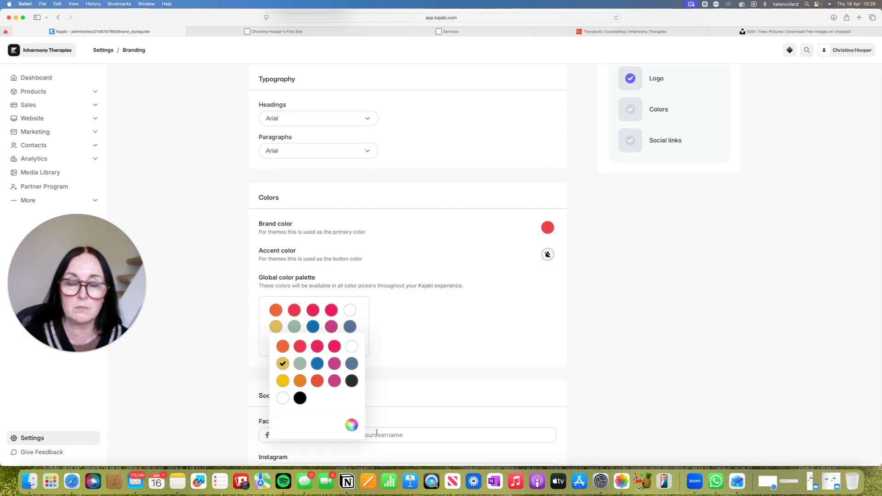
{"action": "left_click", "coordinate": [352, 425]}
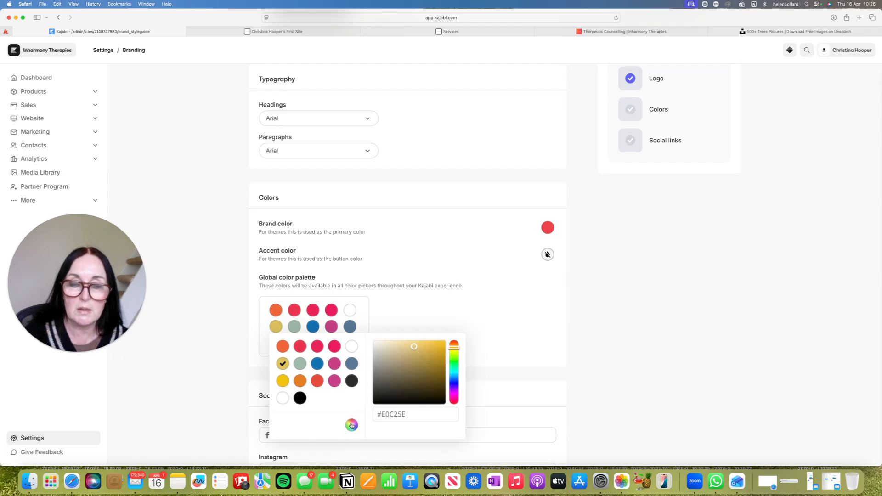
{"action": "left_click", "coordinate": [409, 415]}
{"action": "key", "text": "BackSpace"}
{"action": "type", "text": "4"}
{"action": "key", "text": "Return"}
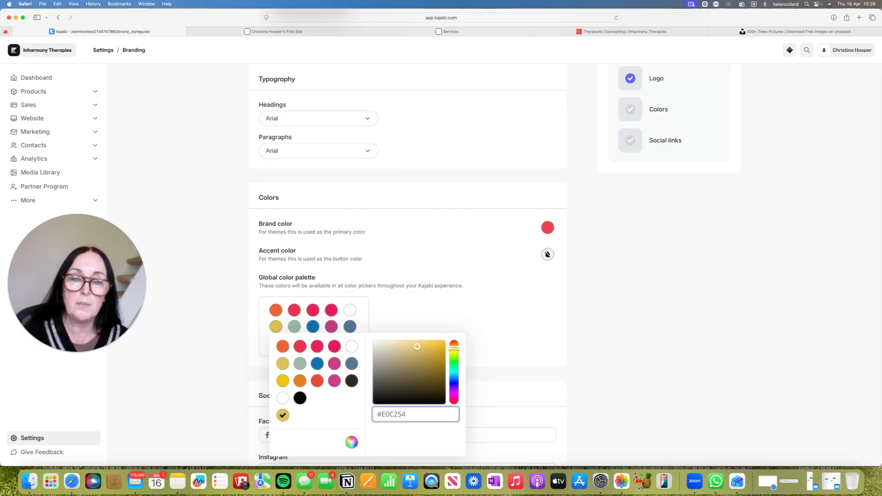
{"action": "key", "text": "BackSpace"}
{"action": "key", "text": "BackSpace"}
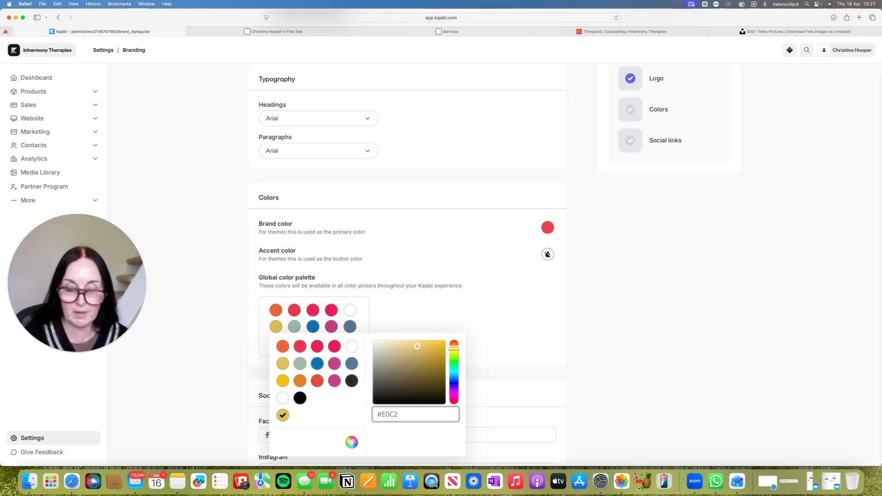
{"action": "type", "text": "31"}
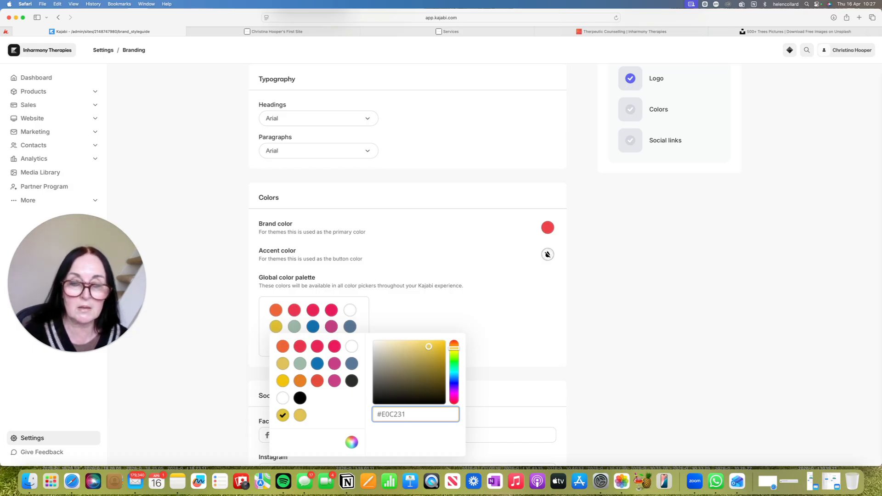
{"action": "left_click", "coordinate": [394, 415]}
{"action": "key", "text": "BackSpace"}
{"action": "type", "text": "D"}
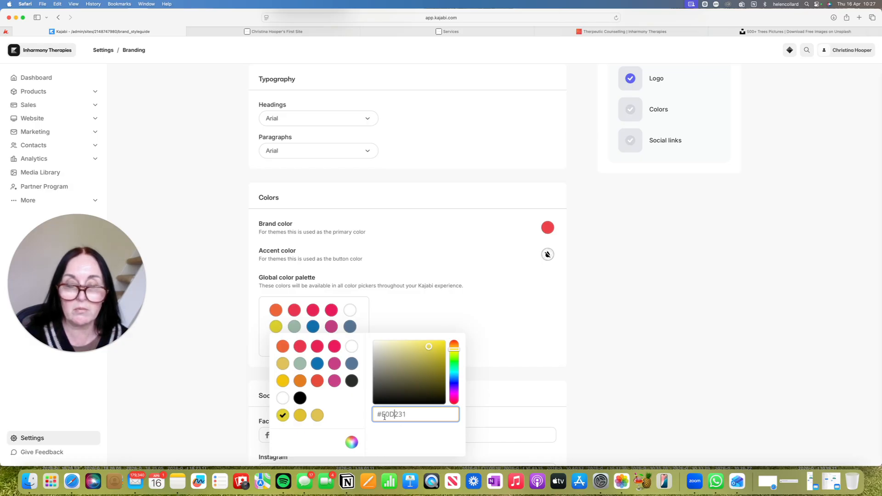
{"action": "left_click", "coordinate": [390, 415]}
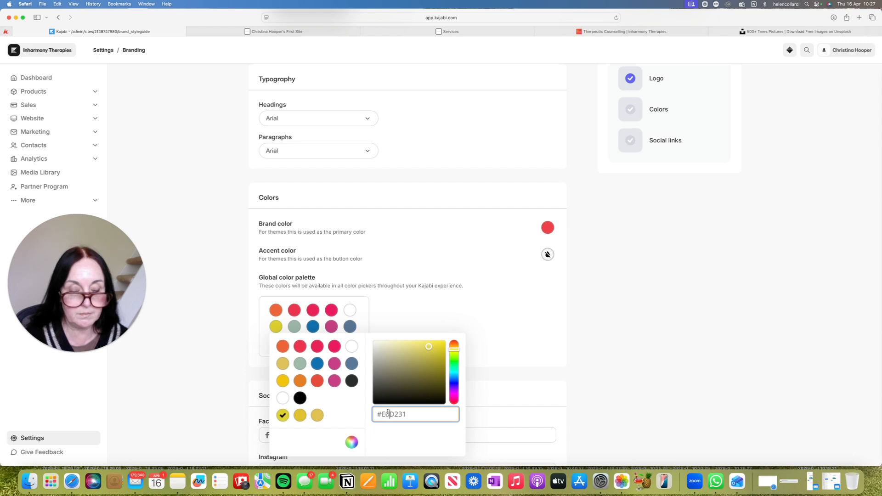
{"action": "key", "text": "BackSpace"}
{"action": "type", "text": "9"}
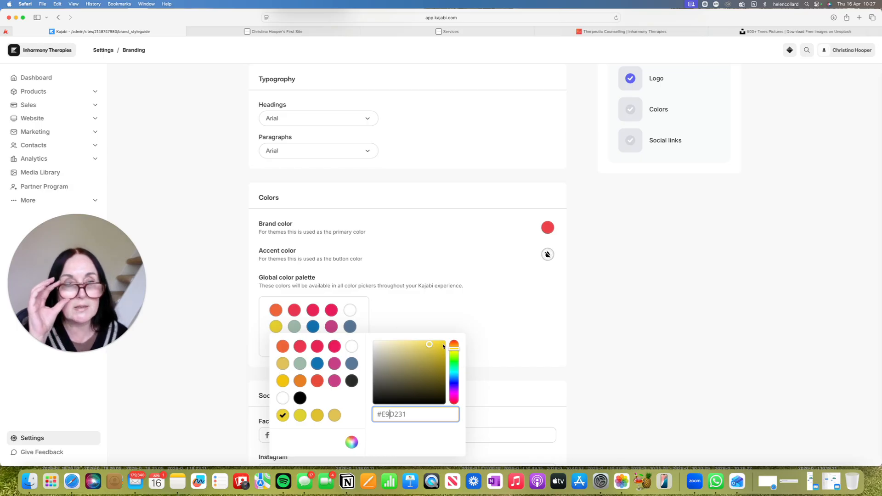
{"action": "left_click", "coordinate": [513, 377]}
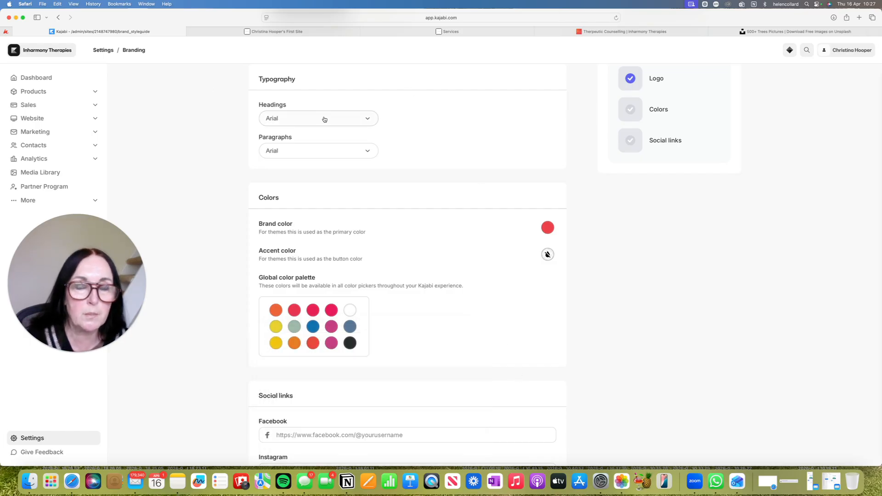
Look over the branding logos, colors and social links, and open the list of website pages
{"action": "scroll", "coordinate": [323, 122], "scroll_direction": "up", "scroll_amount": 10}
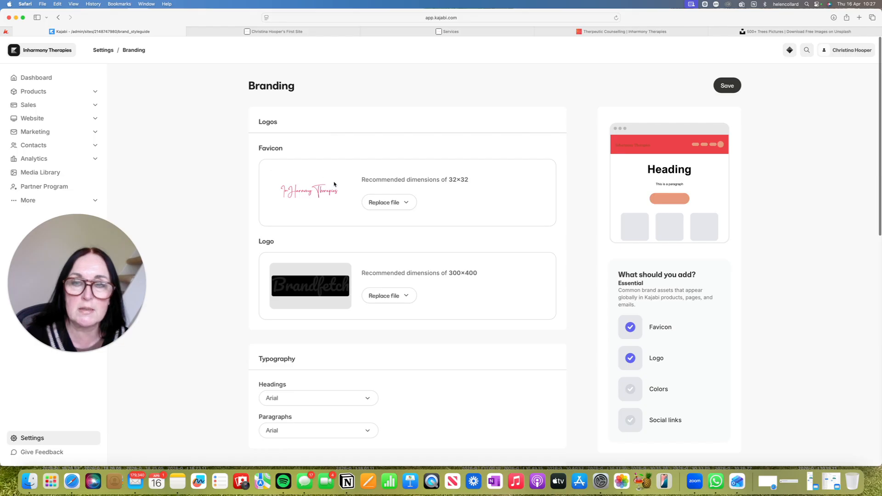
{"action": "scroll", "coordinate": [315, 195], "scroll_direction": "down", "scroll_amount": 10}
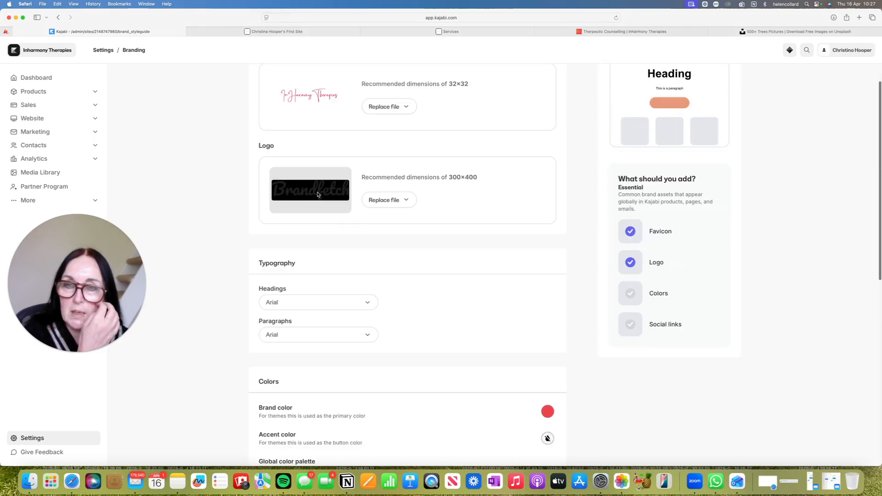
{"action": "scroll", "coordinate": [317, 195], "scroll_direction": "up", "scroll_amount": 3}
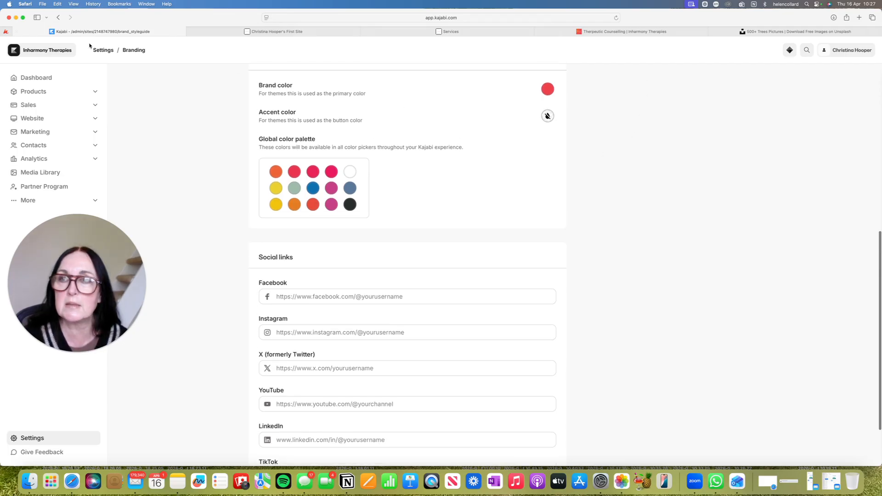
{"action": "left_click", "coordinate": [39, 119]}
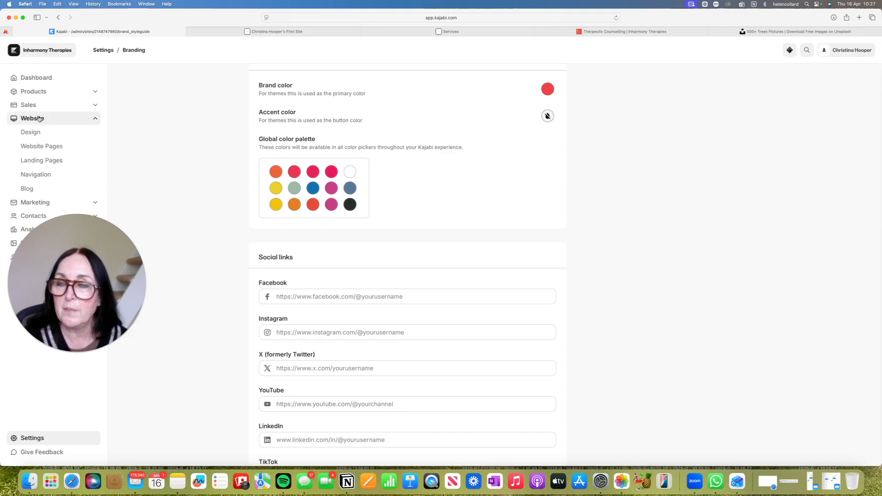
{"action": "left_click", "coordinate": [52, 149]}
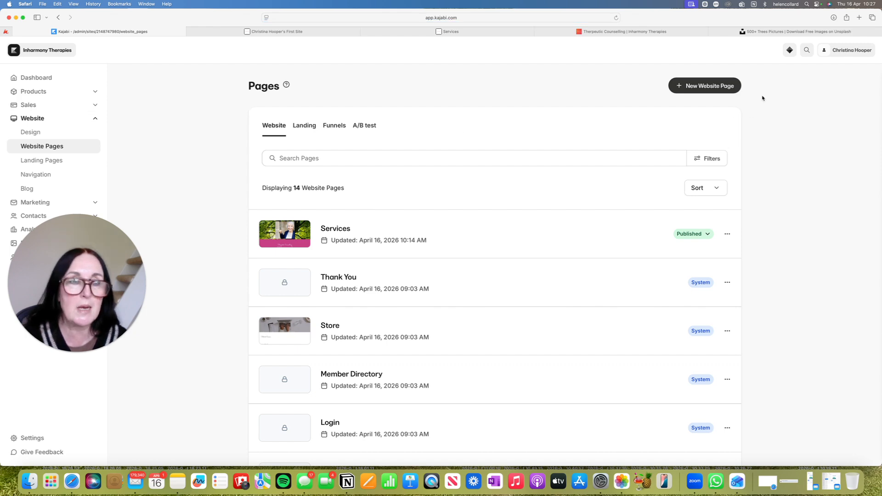
Create a new website page named test, checking the existing Therpeutic Counselling page, and open it for customizing
{"action": "left_click", "coordinate": [714, 86]}
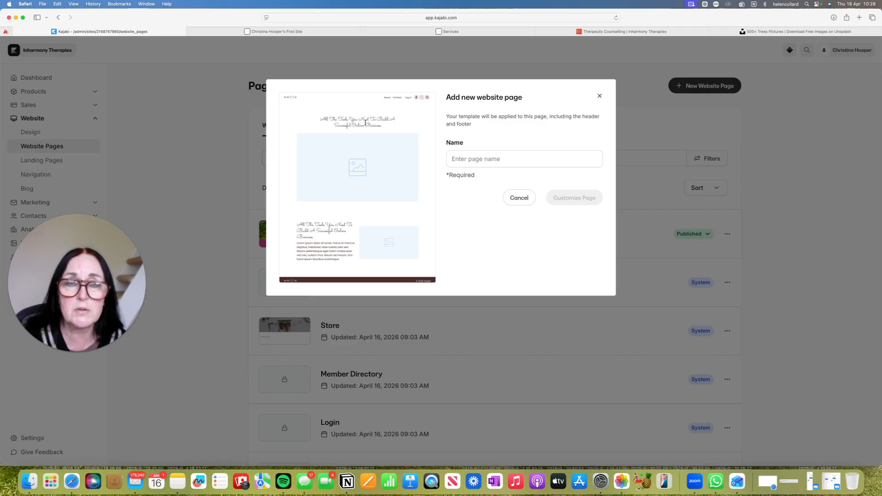
{"action": "left_click", "coordinate": [629, 31]}
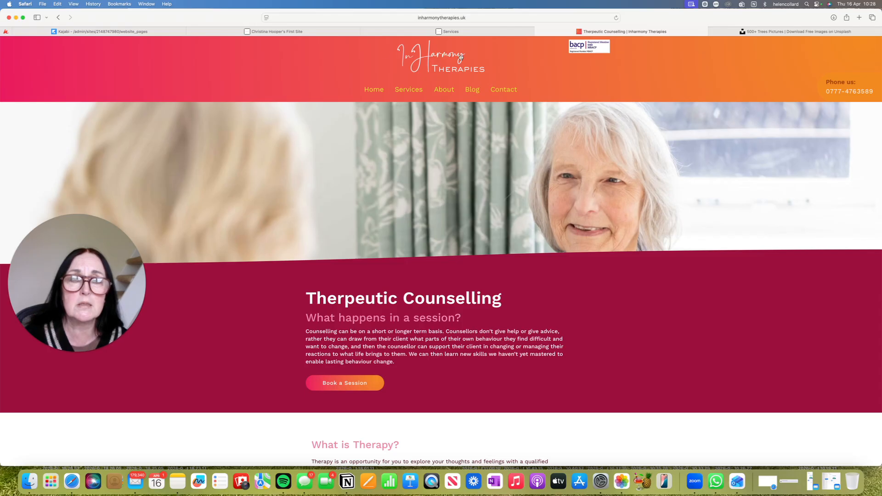
{"action": "left_click", "coordinate": [141, 32]}
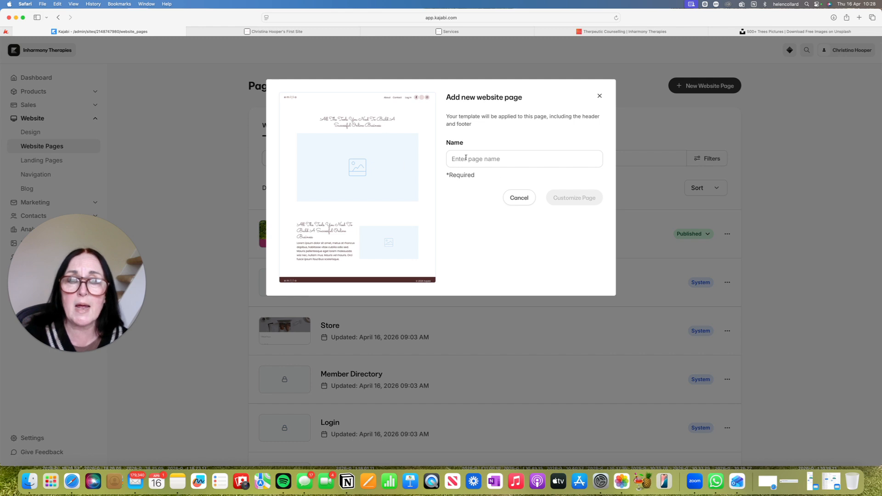
{"action": "left_click", "coordinate": [503, 166]}
{"action": "type", "text": "te"}
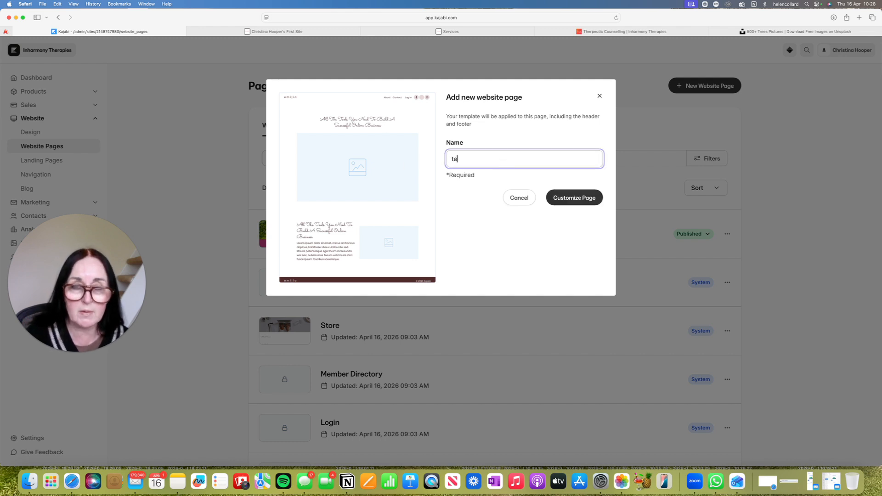
{"action": "type", "text": "st"}
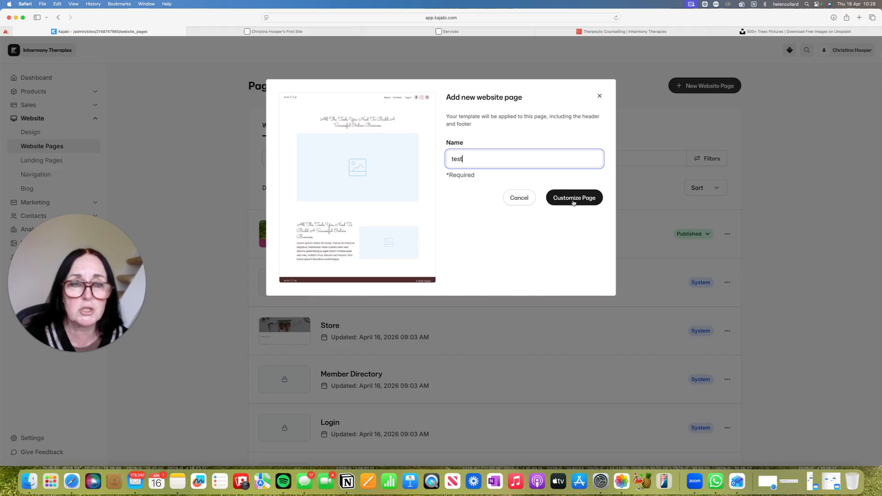
{"action": "left_click", "coordinate": [576, 202]}
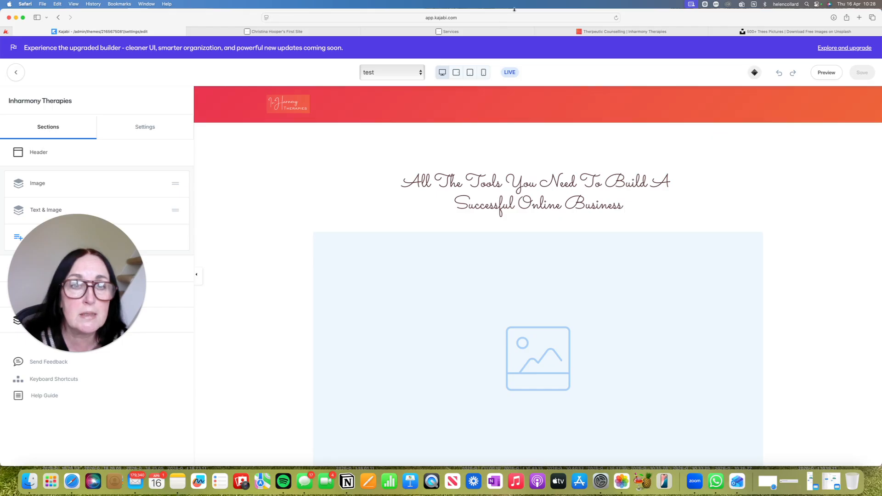
Compare the existing Therpeutic Counselling page's header and banner with the new test page's layout
{"action": "left_click", "coordinate": [621, 32]}
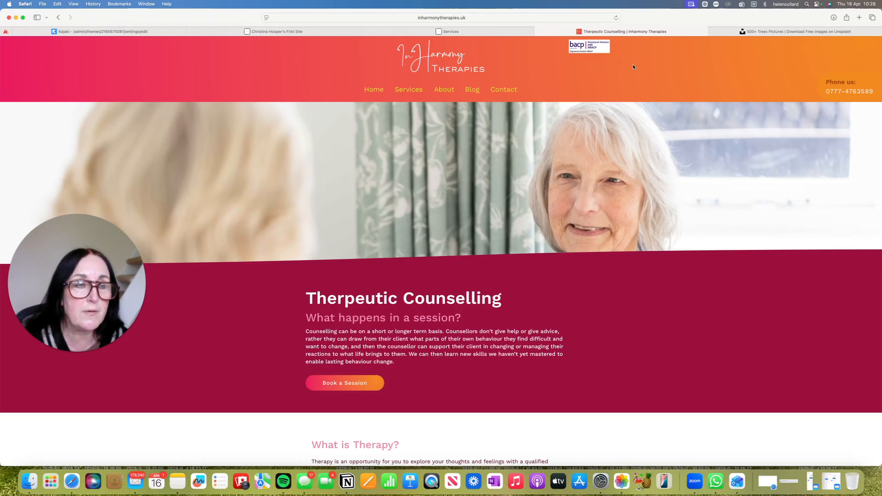
{"action": "left_click", "coordinate": [112, 32]}
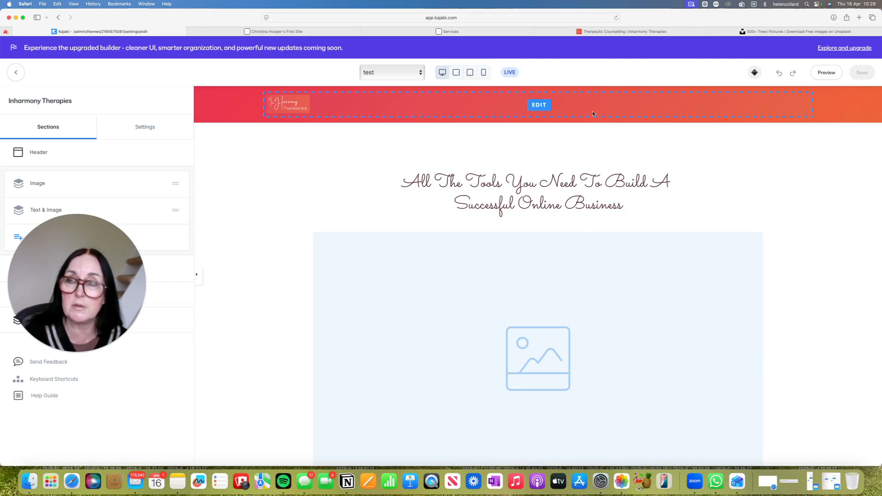
{"action": "scroll", "coordinate": [579, 105], "scroll_direction": "down", "scroll_amount": 1}
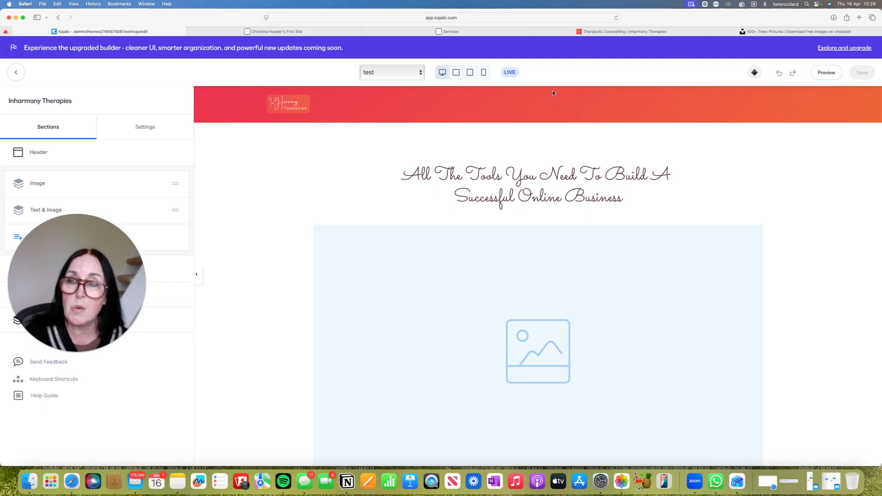
Open the Style Guide in the page editor's theme settings
{"action": "left_click", "coordinate": [145, 129]}
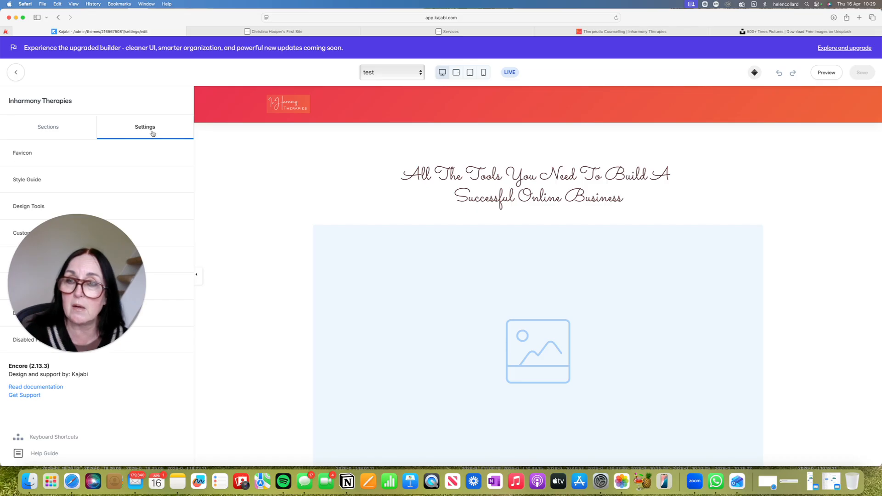
{"action": "scroll", "coordinate": [155, 131], "scroll_direction": "down", "scroll_amount": 1}
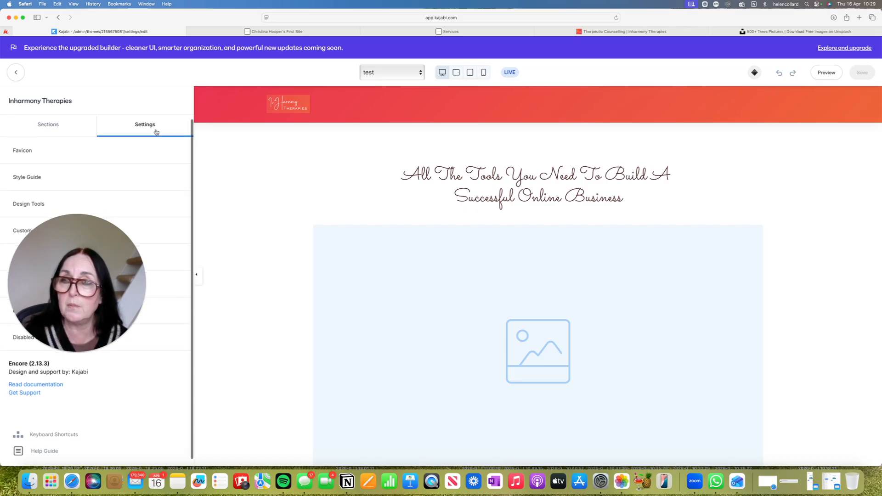
{"action": "left_click_drag", "start_coordinate": [94, 235], "coordinate": [91, 297]}
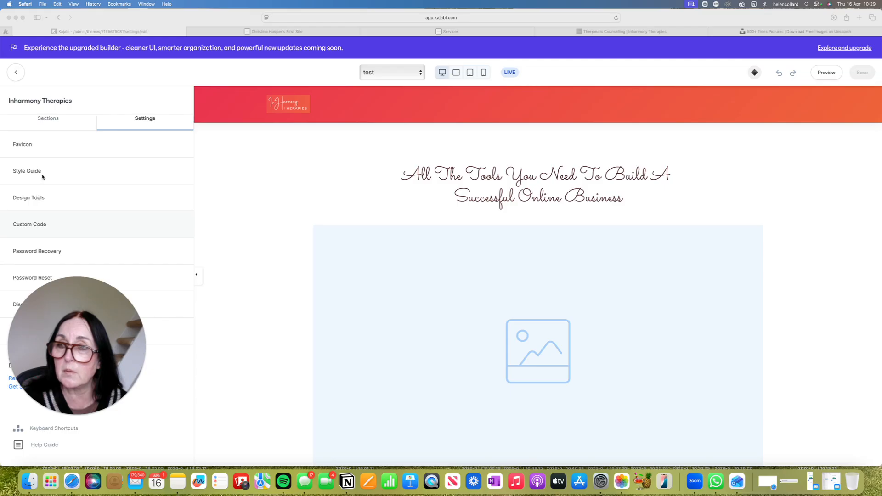
{"action": "left_click", "coordinate": [35, 199]}
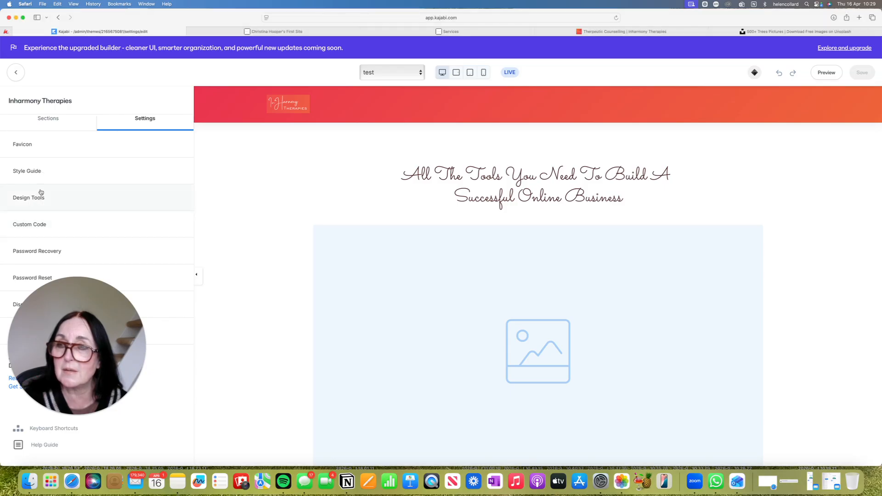
{"action": "left_click", "coordinate": [42, 173]}
Examine the Style Guide's button, font, color and text size settings against the page preview, and return to the settings list
{"action": "scroll", "coordinate": [164, 233], "scroll_direction": "down", "scroll_amount": 10}
{"action": "scroll", "coordinate": [165, 233], "scroll_direction": "down", "scroll_amount": 9}
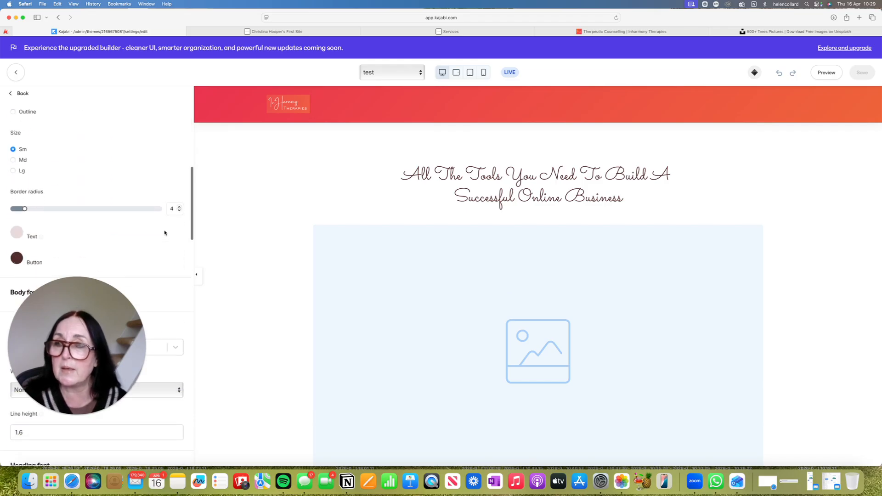
{"action": "scroll", "coordinate": [164, 233], "scroll_direction": "up", "scroll_amount": 6}
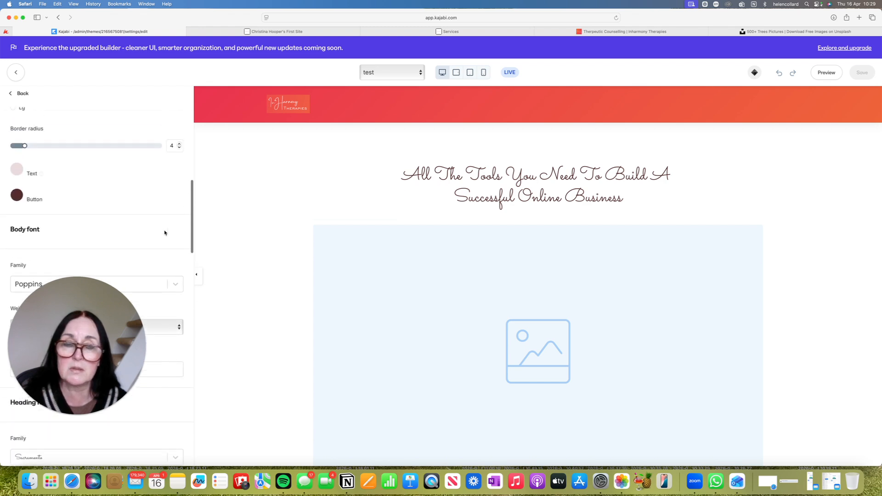
{"action": "scroll", "coordinate": [416, 309], "scroll_direction": "down", "scroll_amount": 3}
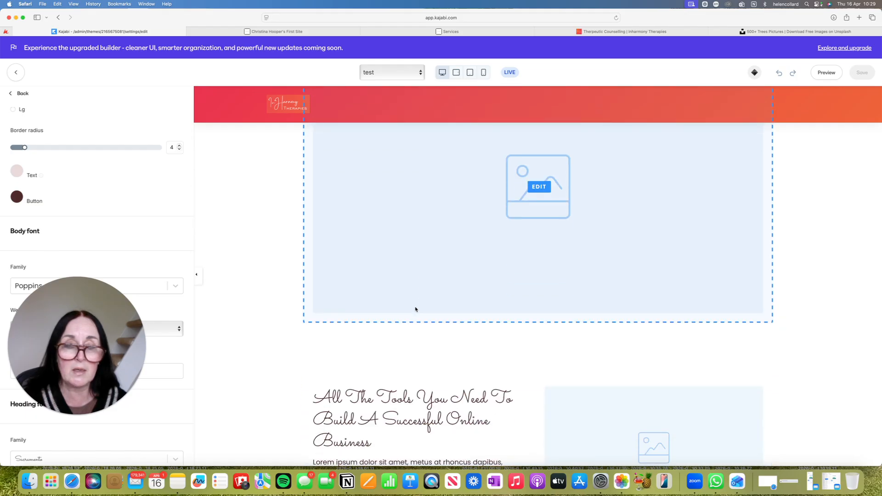
{"action": "scroll", "coordinate": [416, 310], "scroll_direction": "down", "scroll_amount": 3}
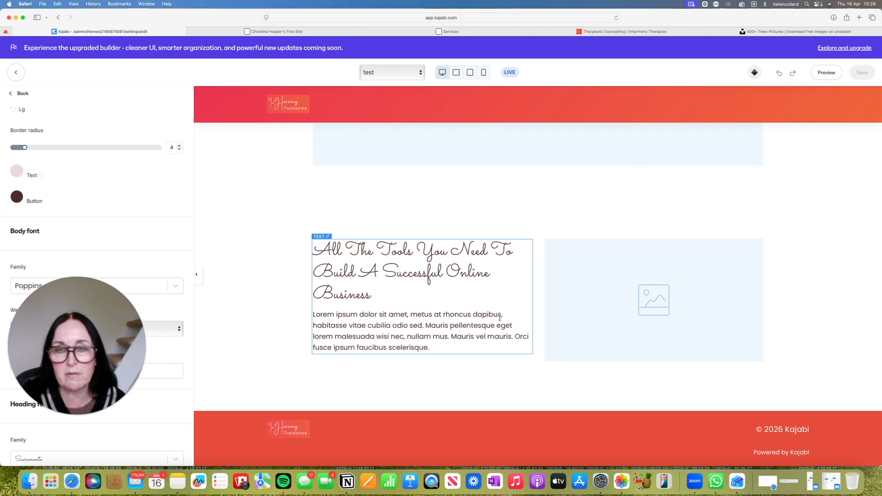
{"action": "scroll", "coordinate": [160, 201], "scroll_direction": "down", "scroll_amount": 5}
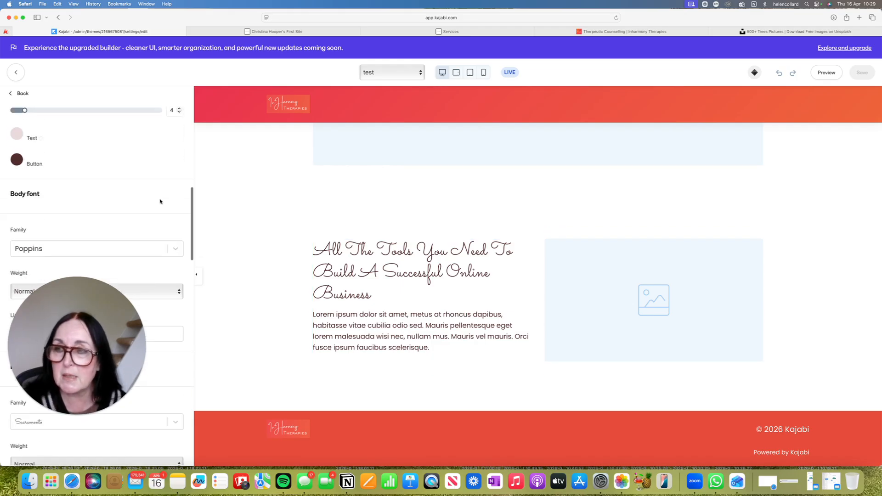
{"action": "scroll", "coordinate": [160, 201], "scroll_direction": "down", "scroll_amount": 5}
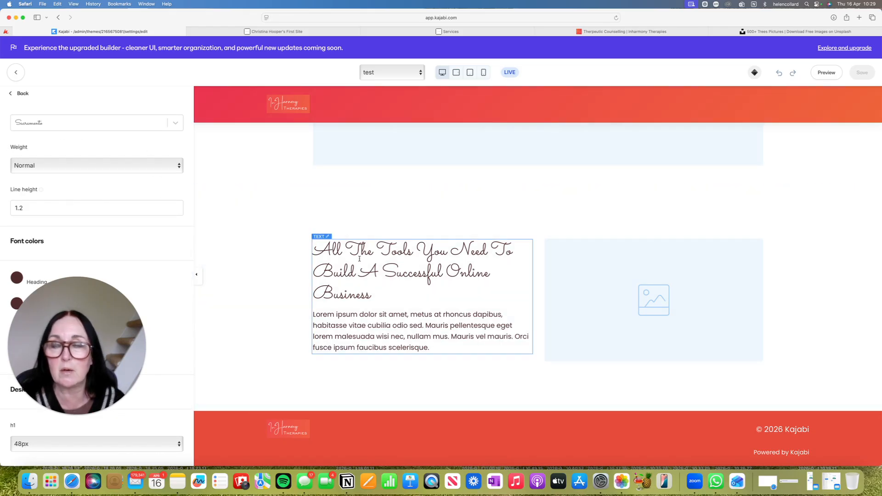
{"action": "scroll", "coordinate": [306, 242], "scroll_direction": "down", "scroll_amount": 1}
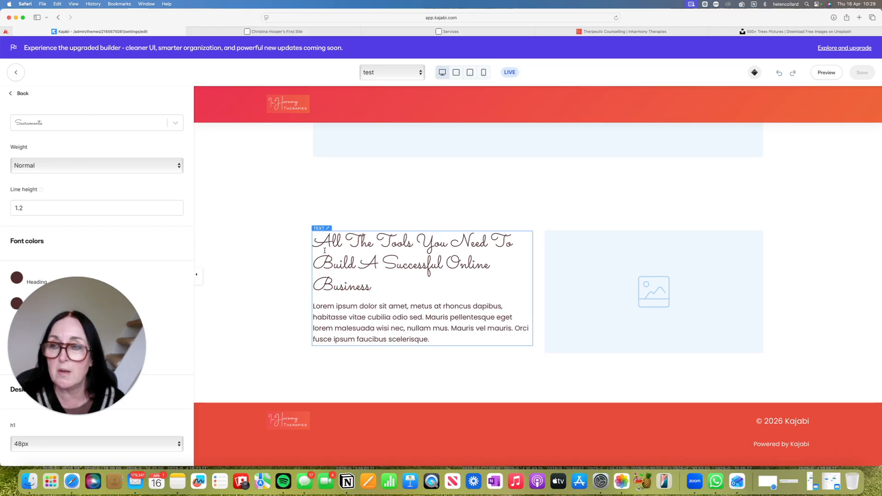
{"action": "scroll", "coordinate": [115, 226], "scroll_direction": "down", "scroll_amount": 10}
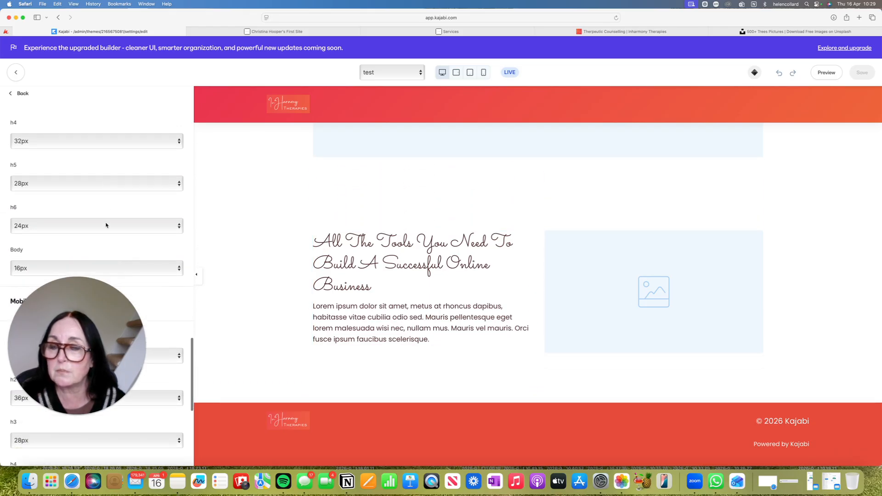
{"action": "scroll", "coordinate": [106, 226], "scroll_direction": "up", "scroll_amount": 10}
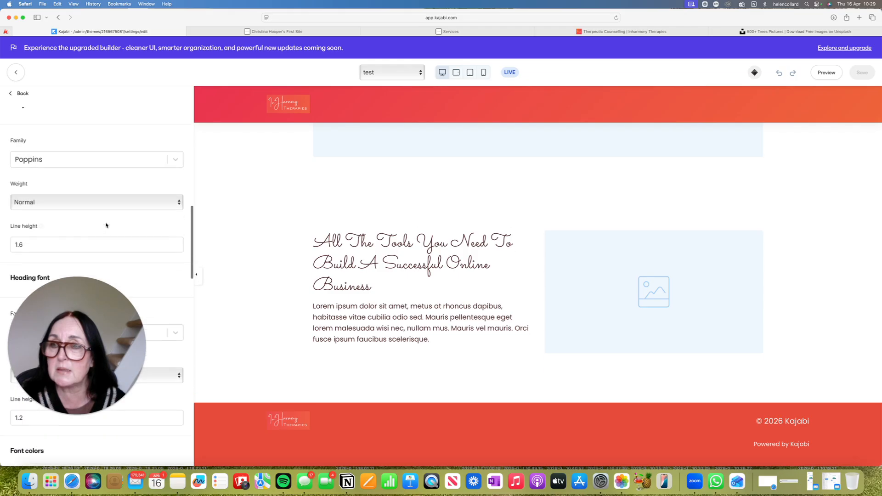
{"action": "scroll", "coordinate": [106, 226], "scroll_direction": "up", "scroll_amount": 10}
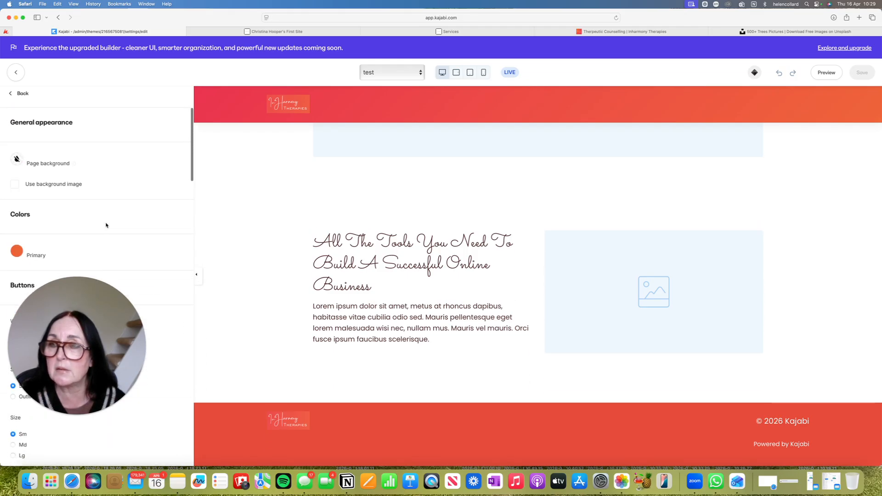
{"action": "left_click", "coordinate": [21, 93]}
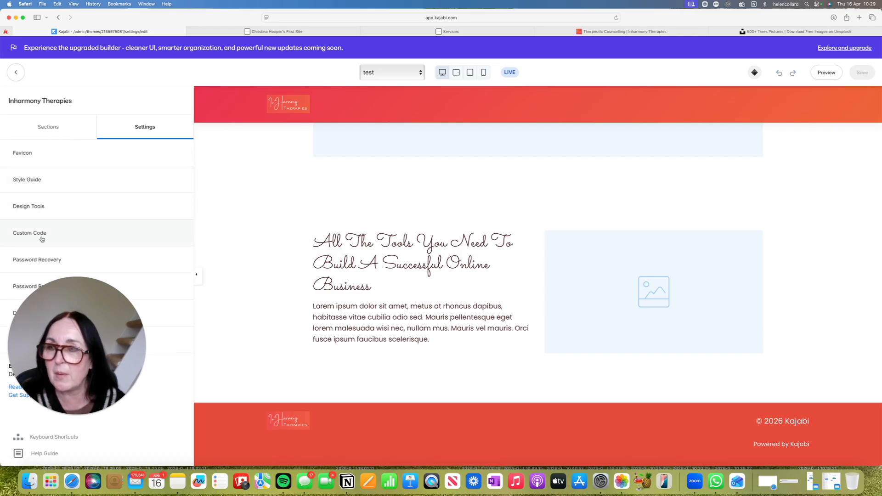
Examine the site's custom CSS for the button and header gradients, and leave the Custom Code settings
{"action": "left_click", "coordinate": [27, 234]}
{"action": "scroll", "coordinate": [165, 207], "scroll_direction": "down", "scroll_amount": 5}
{"action": "scroll", "coordinate": [165, 207], "scroll_direction": "down", "scroll_amount": 6}
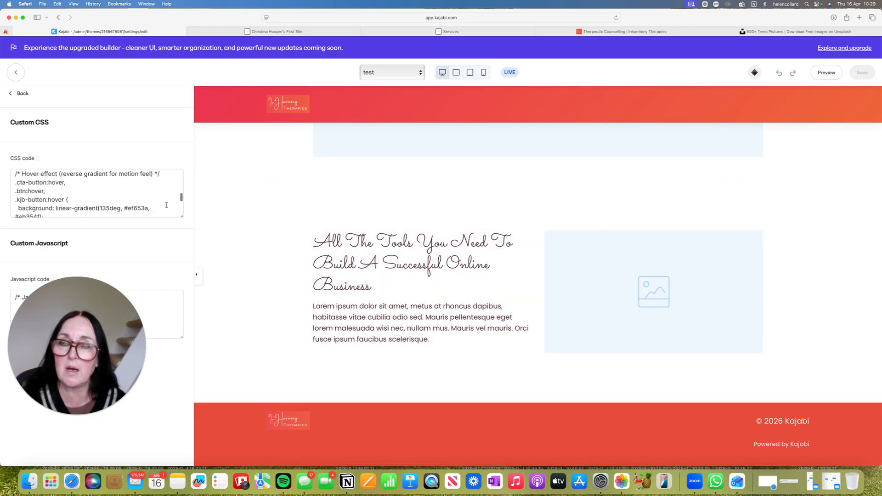
{"action": "scroll", "coordinate": [167, 204], "scroll_direction": "down", "scroll_amount": 3}
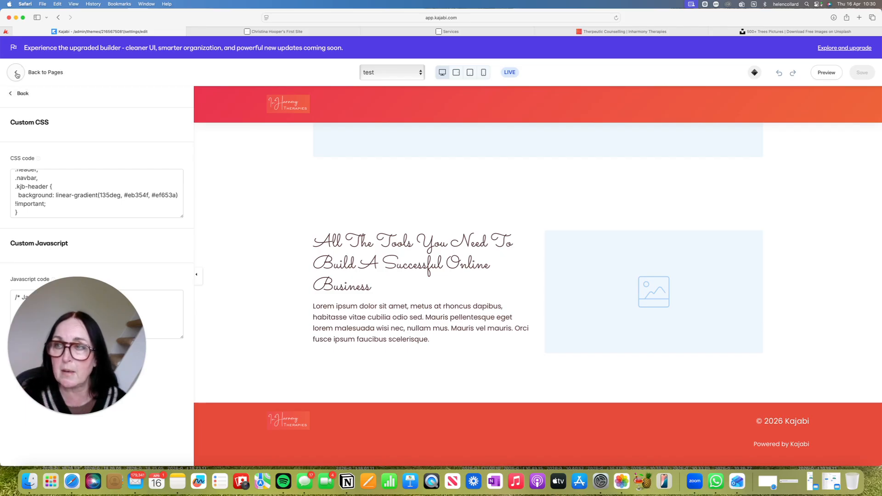
{"action": "left_click", "coordinate": [21, 94]}
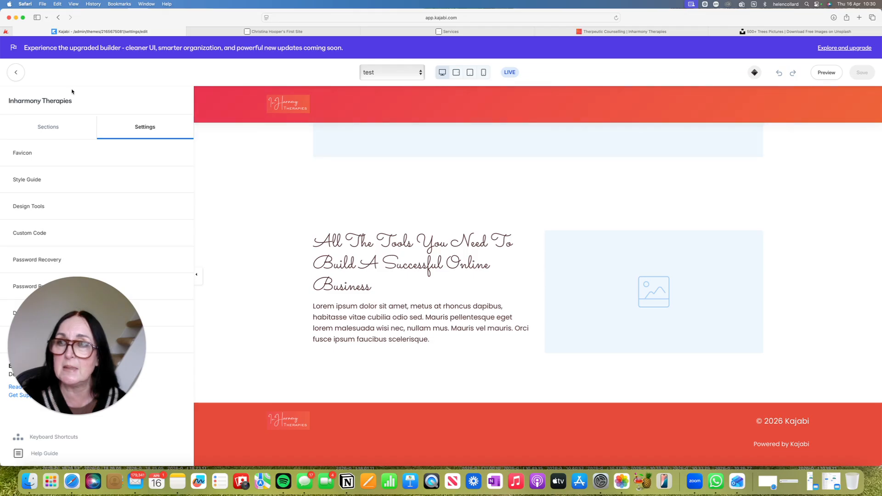
Leave the page editor and delete the test page from the website pages
{"action": "left_click", "coordinate": [15, 73]}
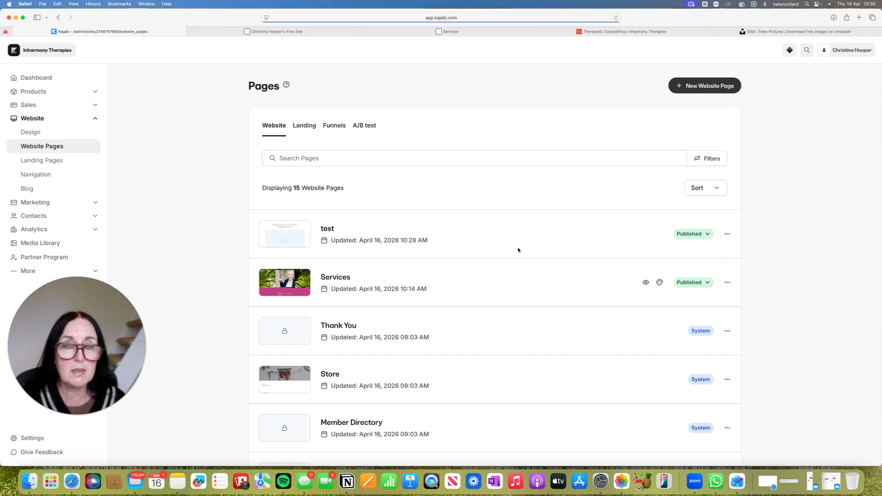
{"action": "left_click", "coordinate": [727, 234]}
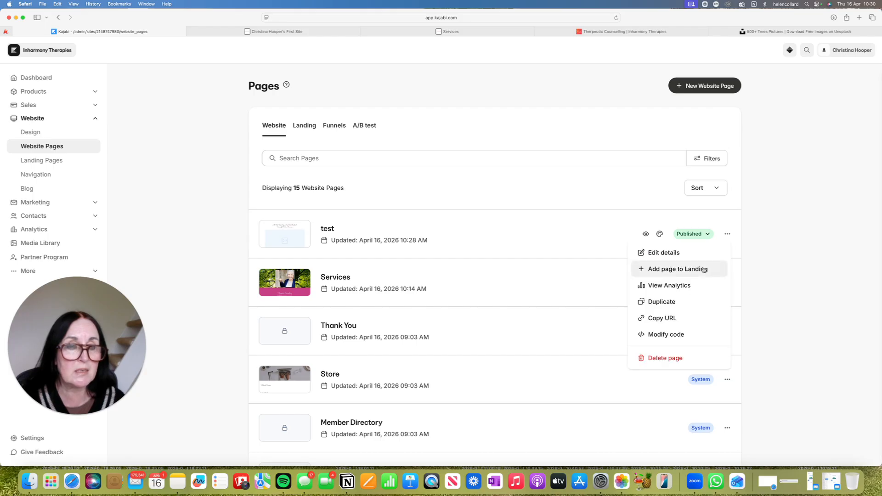
{"action": "left_click", "coordinate": [655, 358]}
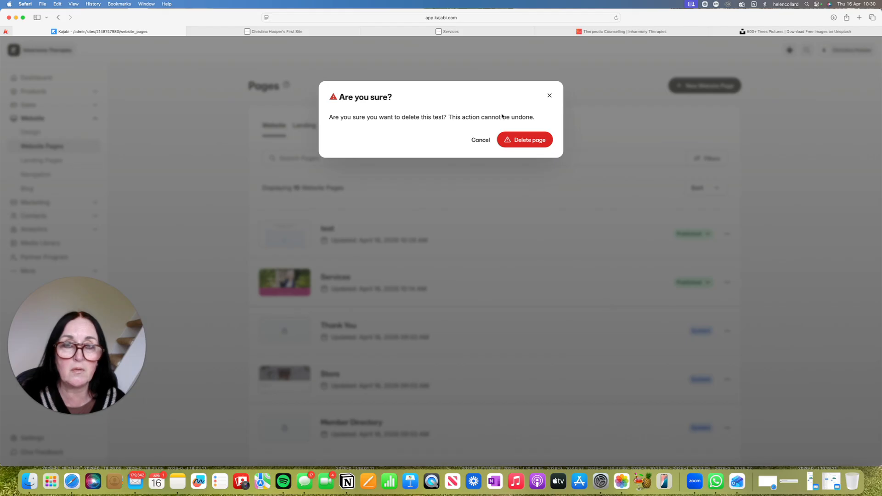
{"action": "left_click", "coordinate": [530, 141]}
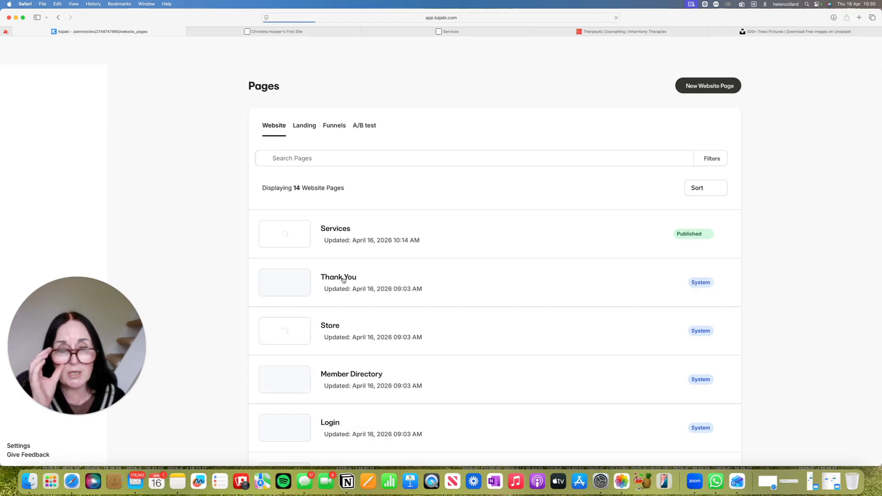
Open the Services page for editing and compare it with the existing Therpeutic Counselling page from banner to footer
{"action": "left_click", "coordinate": [340, 229]}
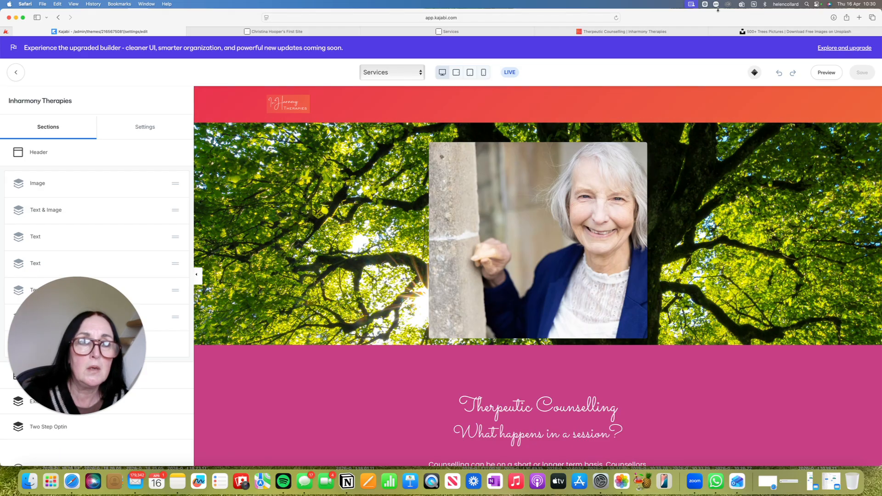
{"action": "left_click", "coordinate": [653, 33]}
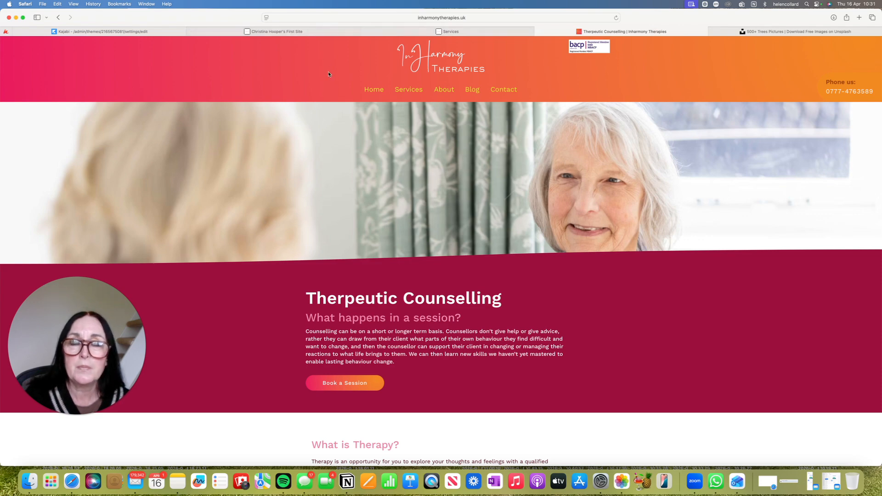
{"action": "scroll", "coordinate": [330, 87], "scroll_direction": "down", "scroll_amount": 5}
{"action": "scroll", "coordinate": [352, 71], "scroll_direction": "down", "scroll_amount": 15}
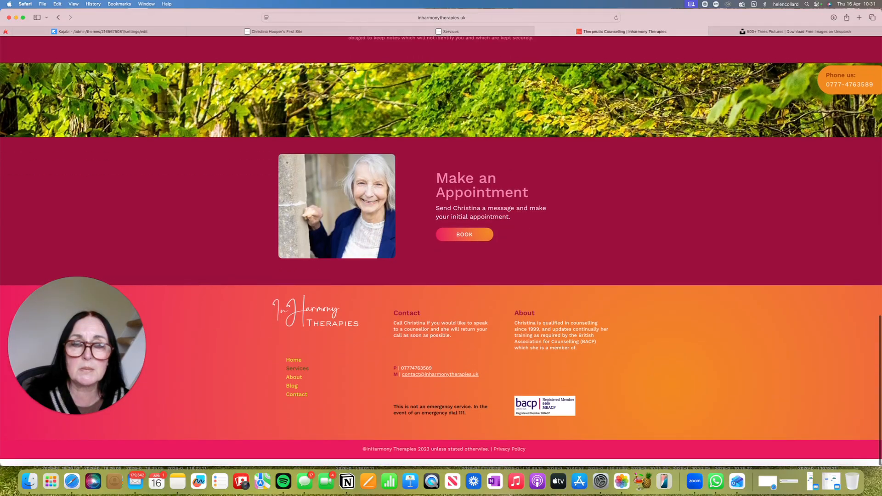
{"action": "scroll", "coordinate": [338, 132], "scroll_direction": "up", "scroll_amount": 20}
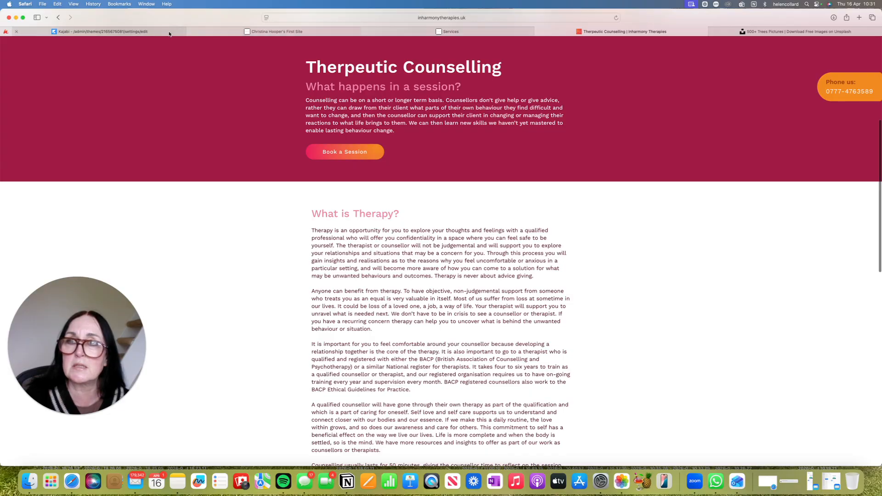
{"action": "left_click", "coordinate": [101, 32]}
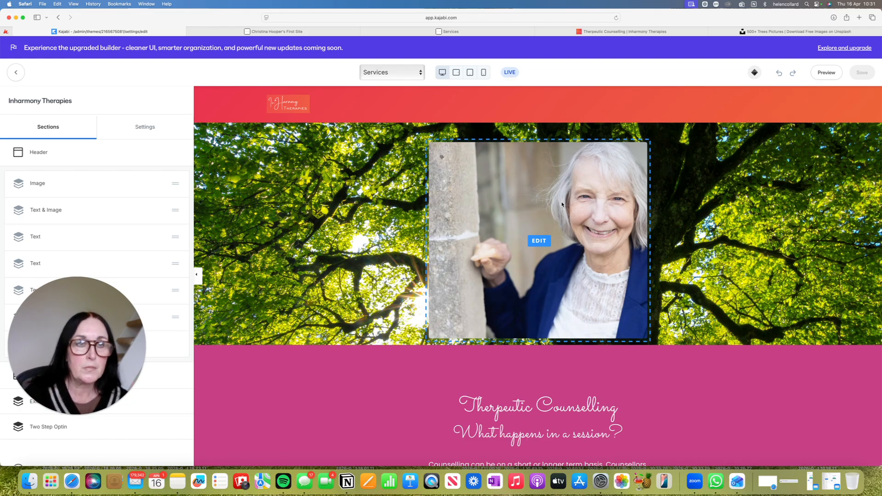
Switch to Unsplash to look over the trees photos, and return to the Services page editor
{"action": "left_click", "coordinate": [781, 32]}
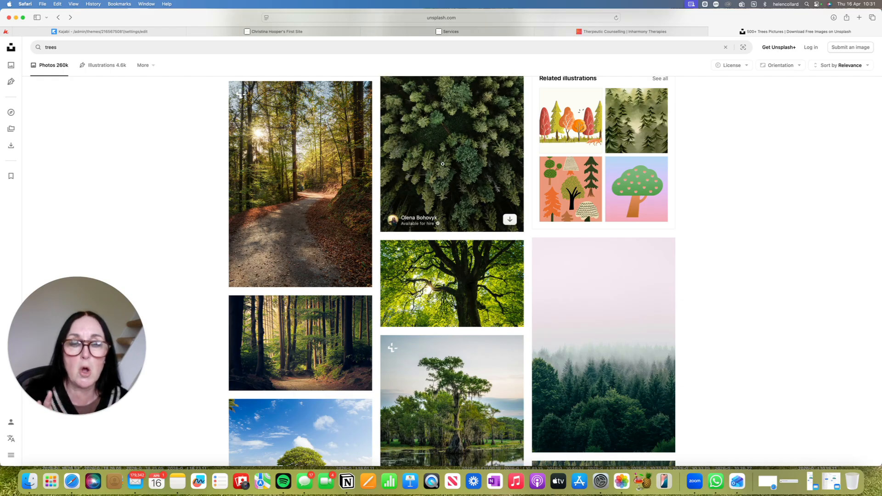
{"action": "scroll", "coordinate": [444, 193], "scroll_direction": "down", "scroll_amount": 4}
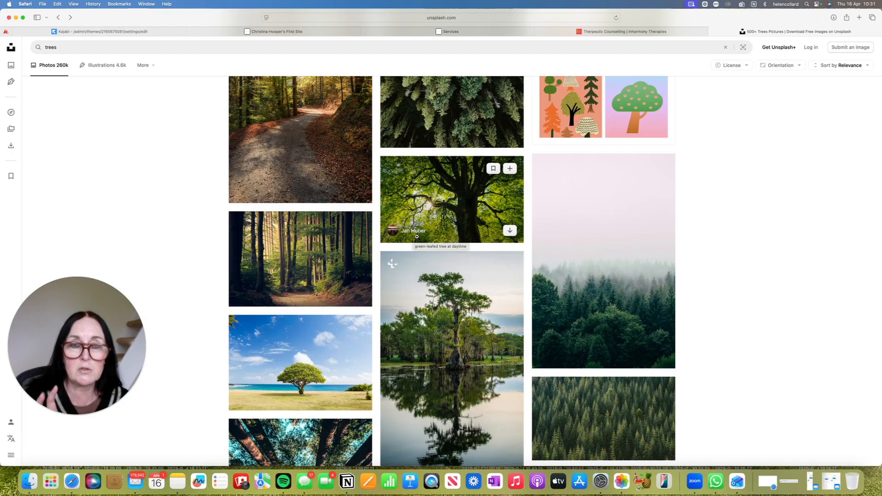
{"action": "left_click", "coordinate": [168, 32]}
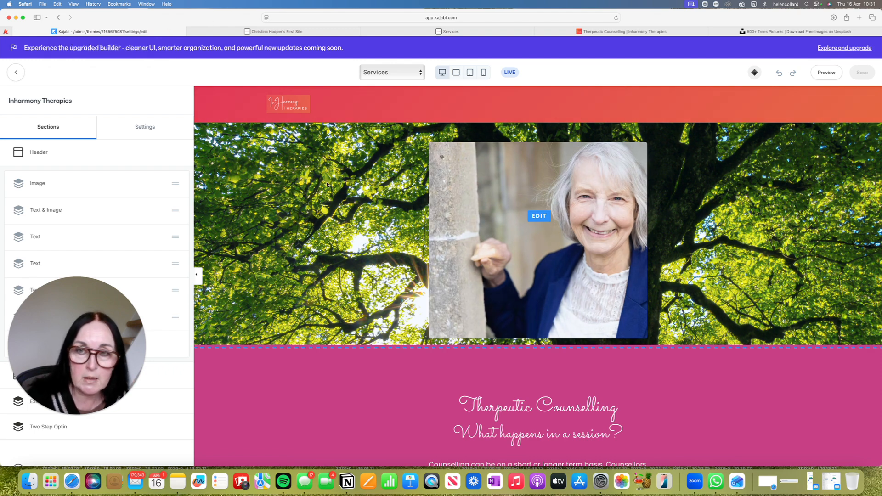
Examine the Services page's sections in the editor, from the tree banner through the therapy text to the appointment section and footer
{"action": "scroll", "coordinate": [327, 184], "scroll_direction": "down", "scroll_amount": 5}
{"action": "scroll", "coordinate": [328, 184], "scroll_direction": "down", "scroll_amount": 3}
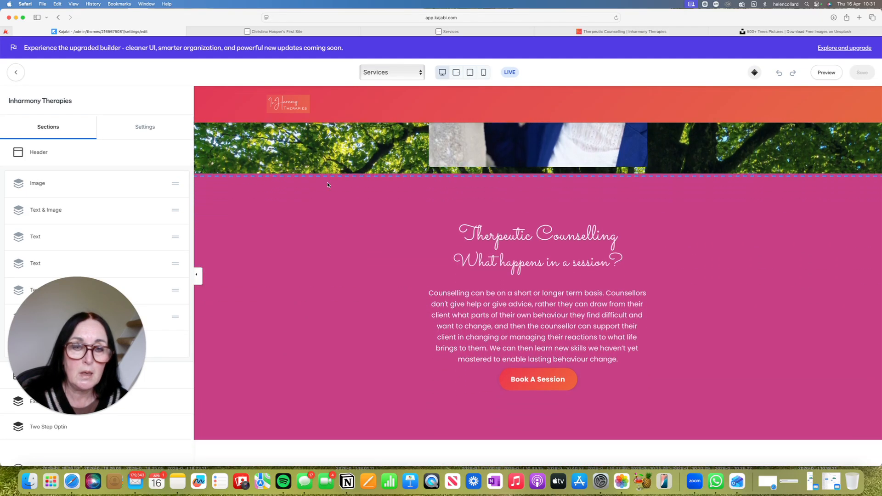
{"action": "scroll", "coordinate": [327, 184], "scroll_direction": "down", "scroll_amount": 2}
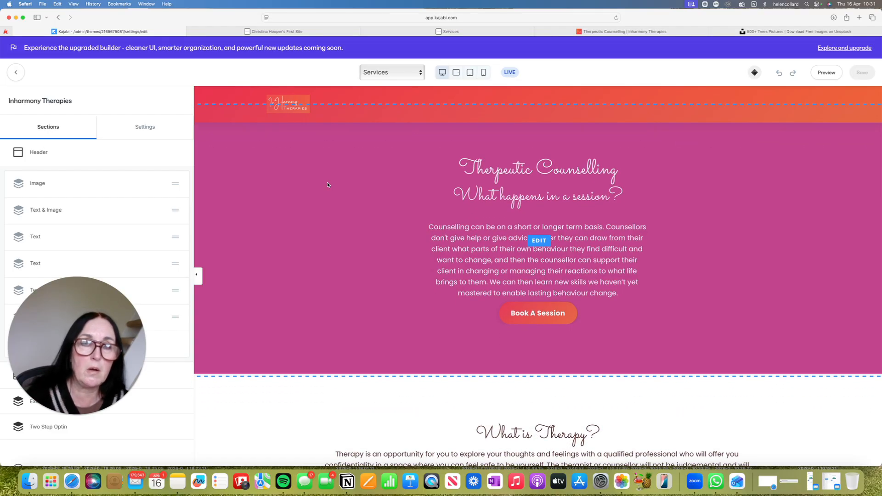
{"action": "scroll", "coordinate": [328, 185], "scroll_direction": "down", "scroll_amount": 4}
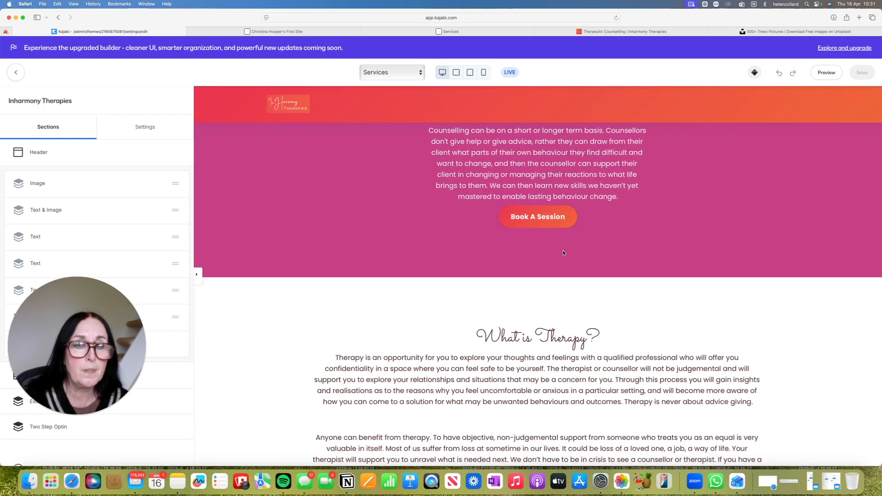
{"action": "scroll", "coordinate": [476, 275], "scroll_direction": "down", "scroll_amount": 1}
{"action": "scroll", "coordinate": [477, 266], "scroll_direction": "down", "scroll_amount": 2}
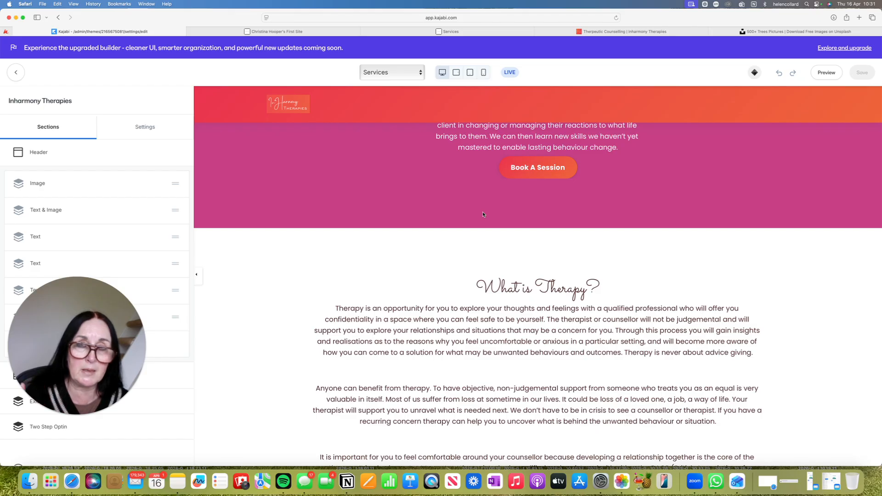
{"action": "scroll", "coordinate": [483, 214], "scroll_direction": "down", "scroll_amount": 10}
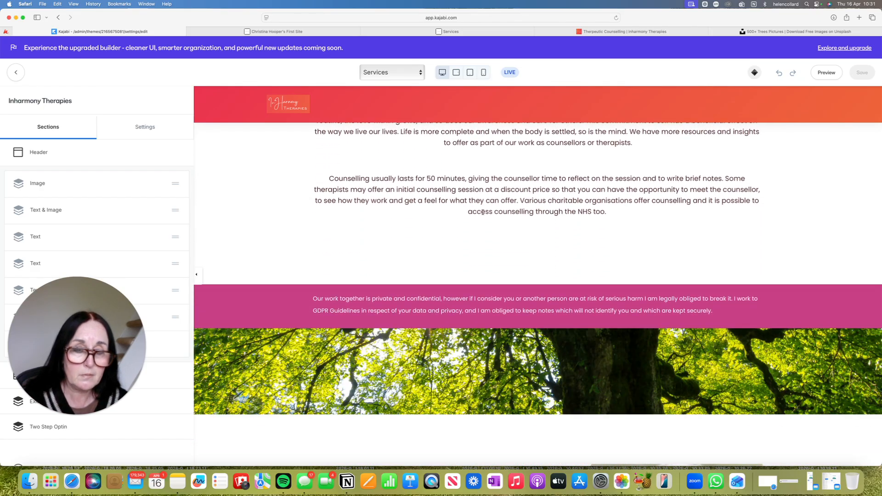
{"action": "scroll", "coordinate": [483, 212], "scroll_direction": "down", "scroll_amount": 4}
{"action": "scroll", "coordinate": [483, 215], "scroll_direction": "down", "scroll_amount": 1}
{"action": "scroll", "coordinate": [498, 180], "scroll_direction": "down", "scroll_amount": 5}
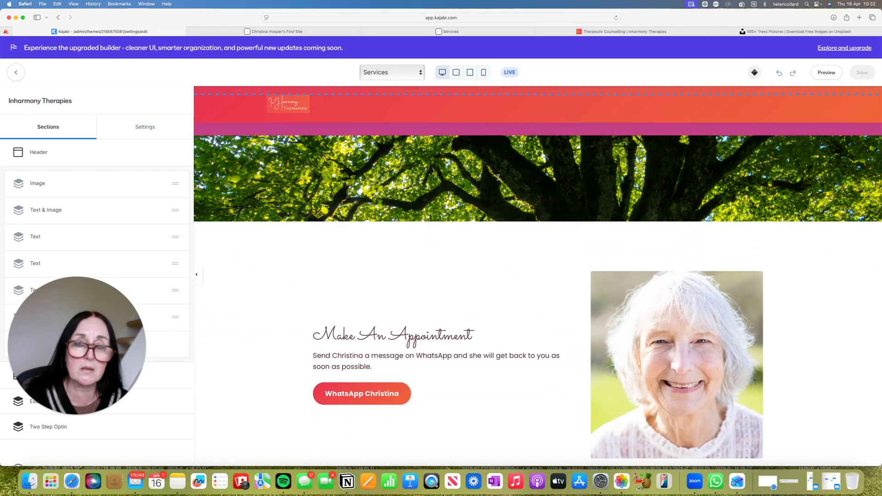
{"action": "scroll", "coordinate": [499, 180], "scroll_direction": "down", "scroll_amount": 3}
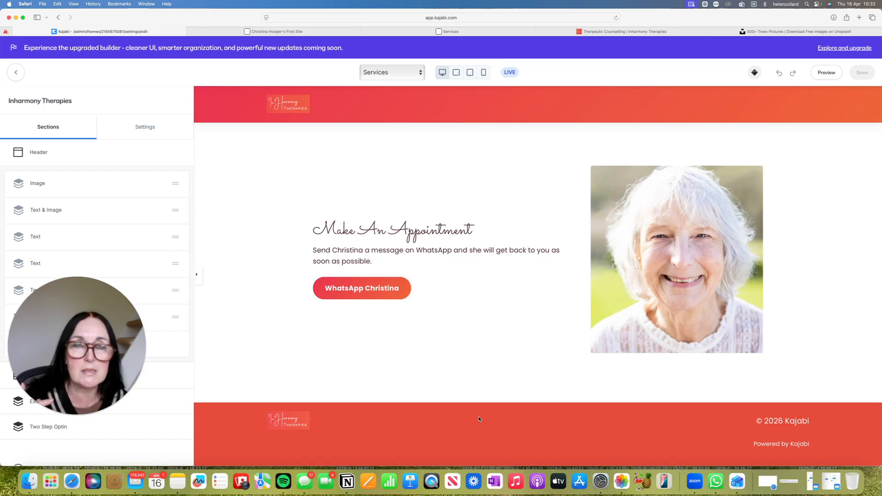
{"action": "scroll", "coordinate": [479, 418], "scroll_direction": "up", "scroll_amount": 5}
{"action": "scroll", "coordinate": [479, 419], "scroll_direction": "up", "scroll_amount": 3}
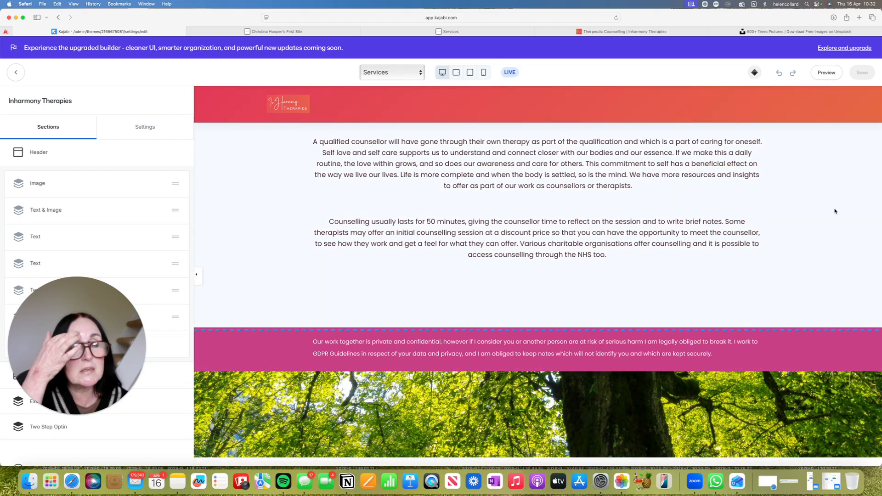
Preview the Services page and examine its banner and Therpeutic Counselling section
{"action": "left_click", "coordinate": [824, 77]}
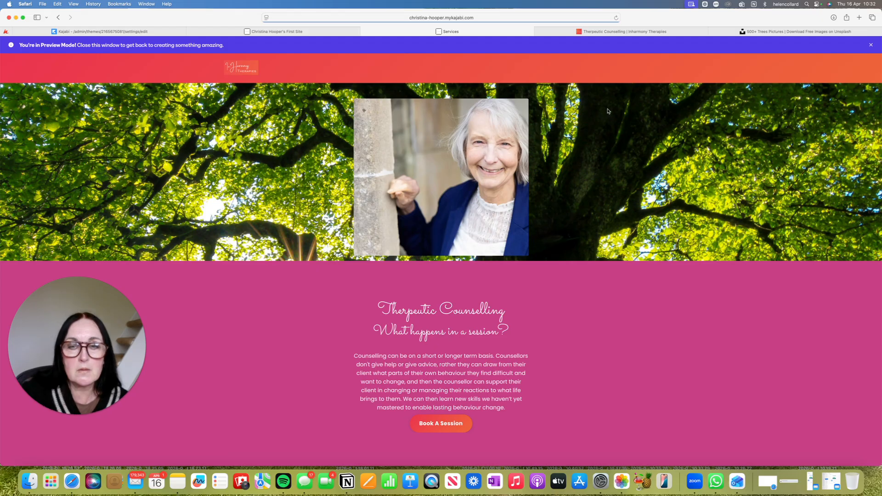
{"action": "scroll", "coordinate": [512, 127], "scroll_direction": "down", "scroll_amount": 5}
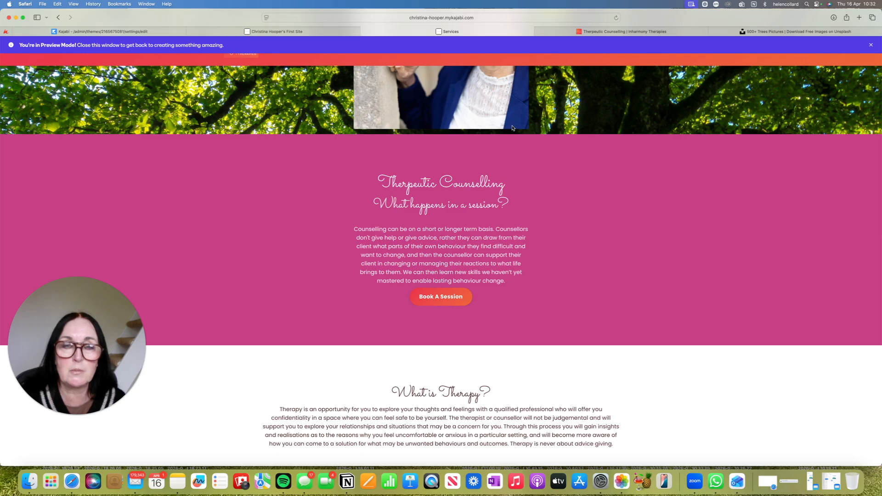
{"action": "scroll", "coordinate": [513, 128], "scroll_direction": "up", "scroll_amount": 5}
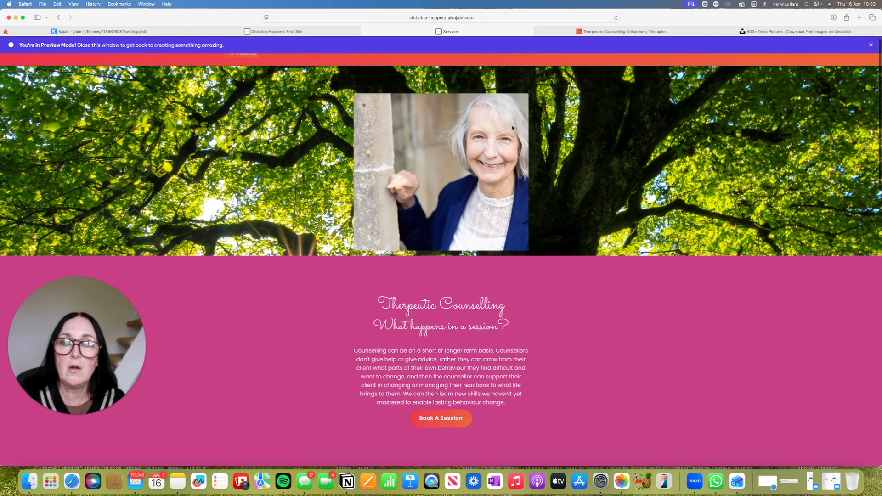
{"action": "scroll", "coordinate": [513, 128], "scroll_direction": "down", "scroll_amount": 5}
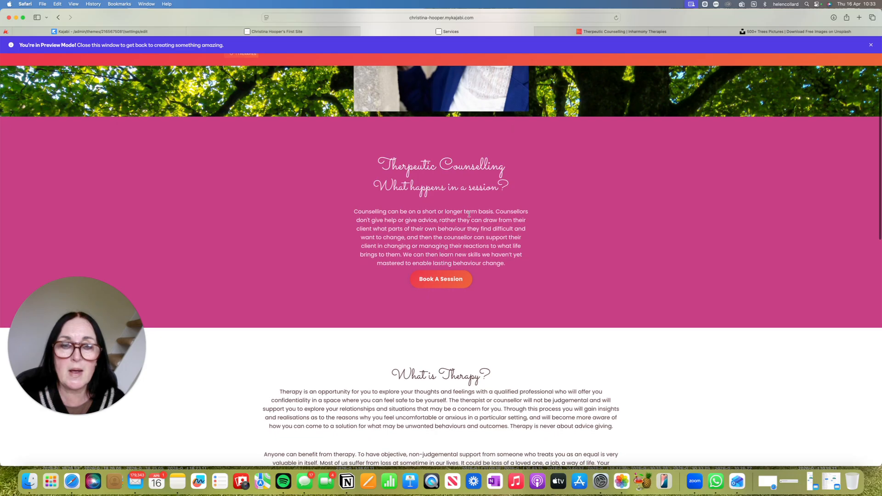
Follow the Book A Session link in the preview and examine the Counselling Session checkout page's contact, payment and summary sections
{"action": "left_click", "coordinate": [433, 285]}
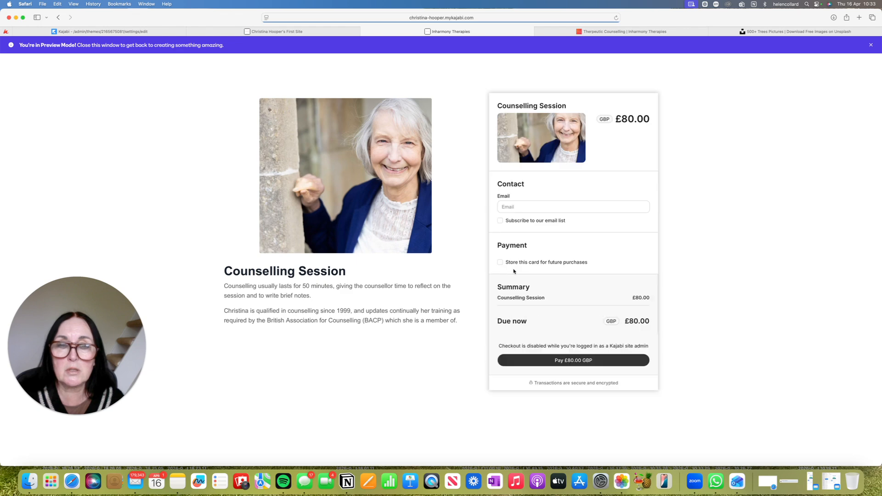
{"action": "scroll", "coordinate": [566, 180], "scroll_direction": "down", "scroll_amount": 3}
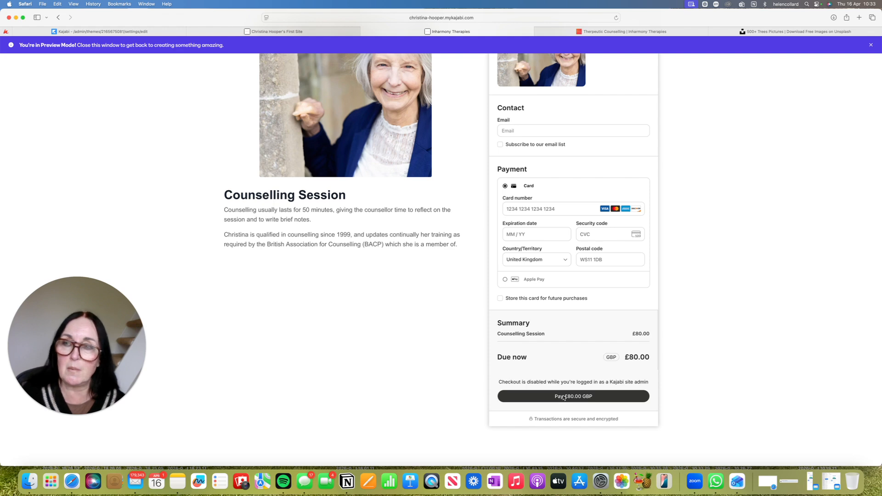
{"action": "scroll", "coordinate": [562, 395], "scroll_direction": "up", "scroll_amount": 3}
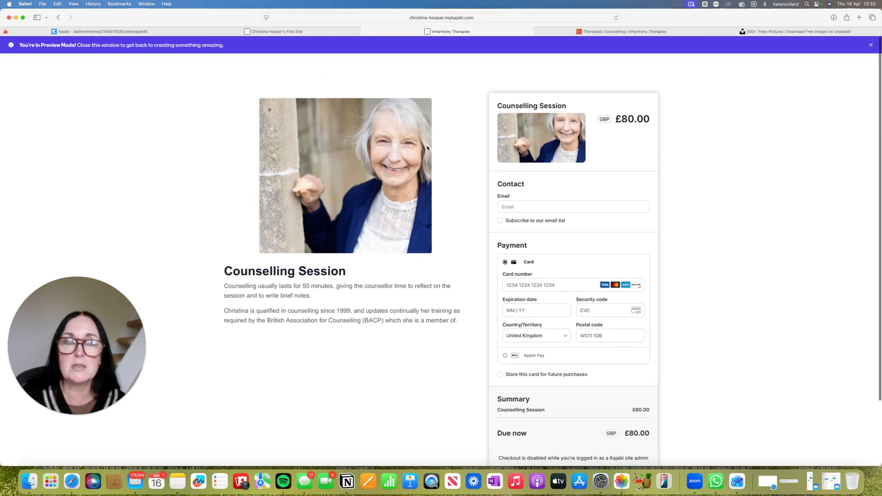
Close the existing Therpeutic Counselling page and return to the Services page editor
{"action": "left_click", "coordinate": [643, 34]}
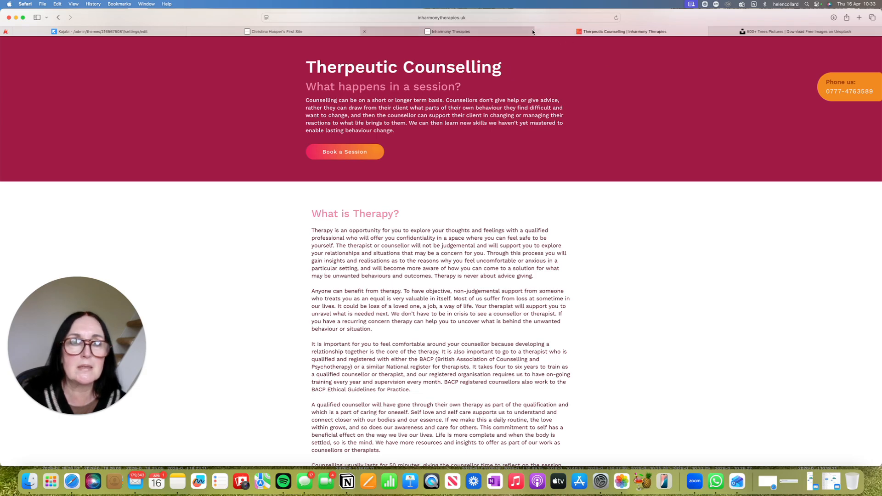
{"action": "key", "text": "super+w"}
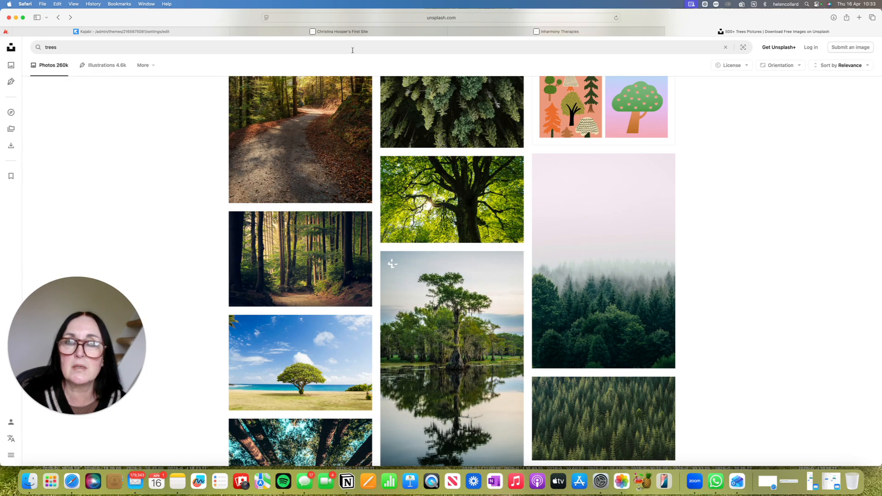
{"action": "left_click", "coordinate": [148, 32]}
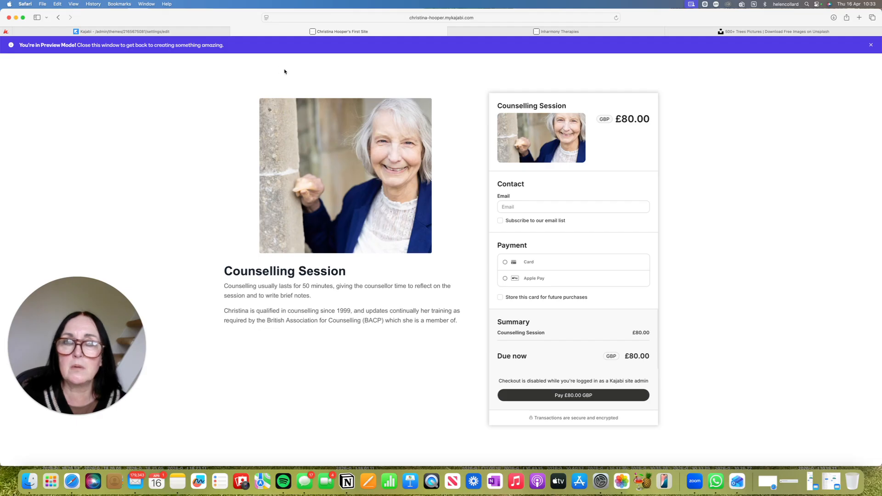
{"action": "left_click", "coordinate": [59, 17]}
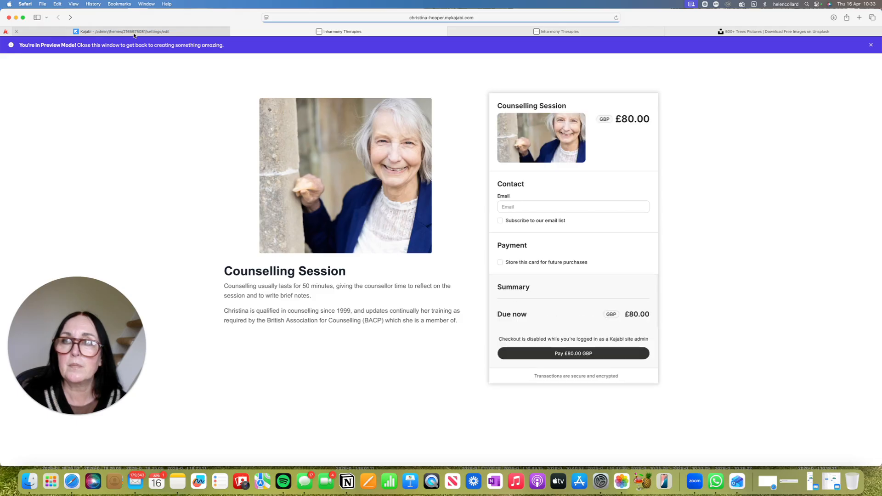
{"action": "left_click", "coordinate": [135, 34]}
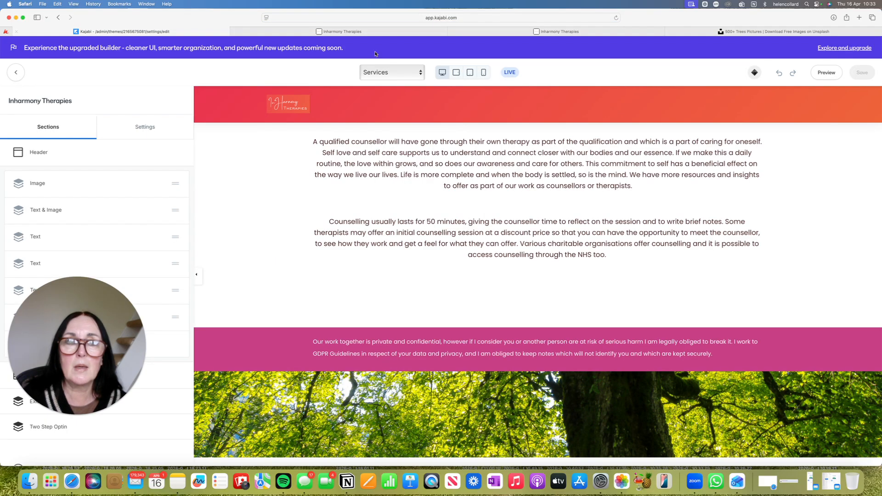
Preview the Services page again and review it from the Book A Session link down to the Make An Appointment section
{"action": "left_click", "coordinate": [822, 72]}
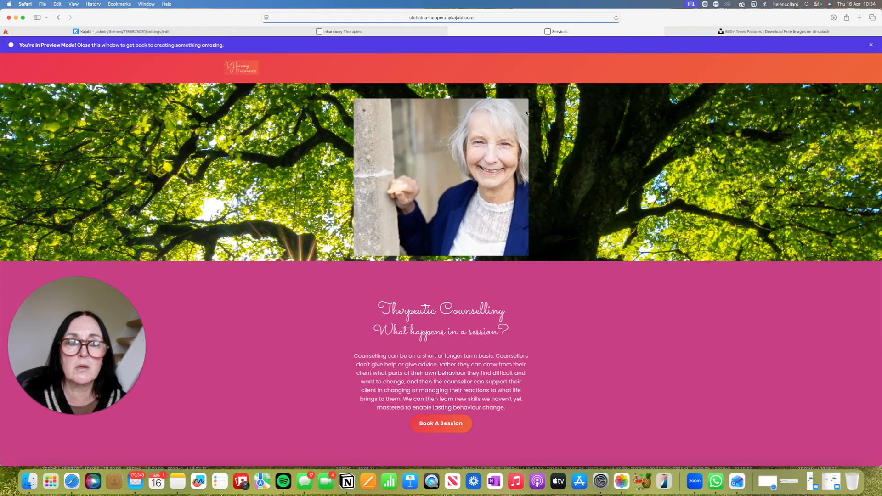
{"action": "scroll", "coordinate": [524, 172], "scroll_direction": "down", "scroll_amount": 8}
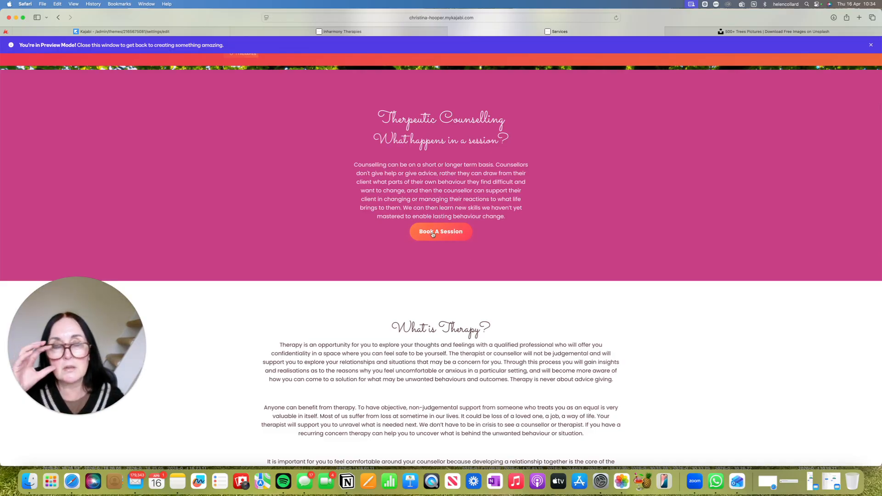
{"action": "scroll", "coordinate": [432, 225], "scroll_direction": "down", "scroll_amount": 4}
{"action": "scroll", "coordinate": [432, 220], "scroll_direction": "down", "scroll_amount": 20}
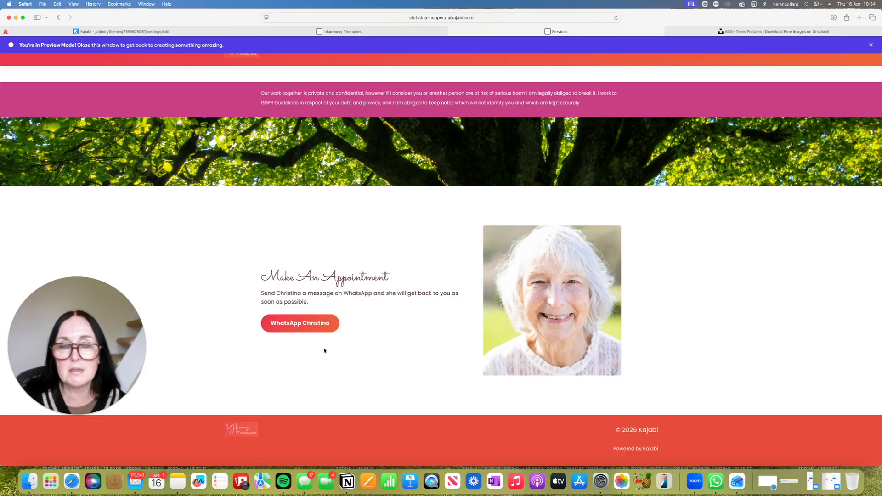
Test the WhatsApp link in the Make An Appointment section, allow WhatsApp to open, and examine the prefilled chat message
{"action": "left_click", "coordinate": [301, 327]}
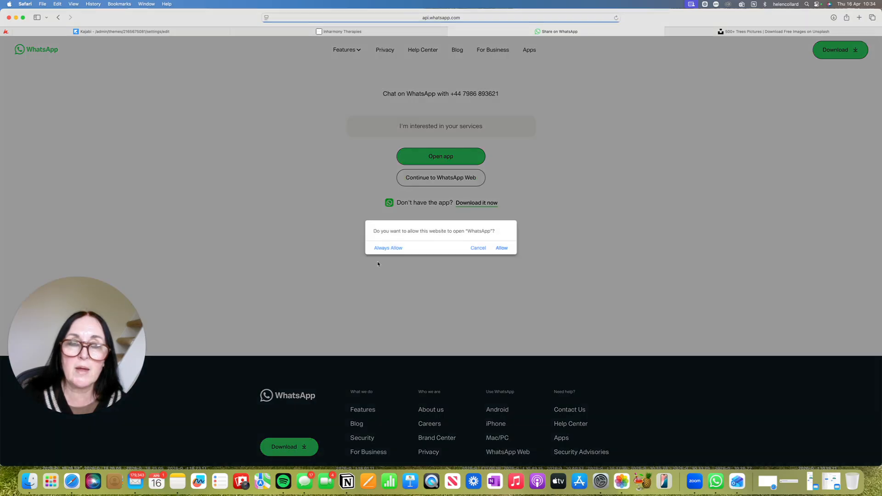
{"action": "left_click", "coordinate": [503, 248]}
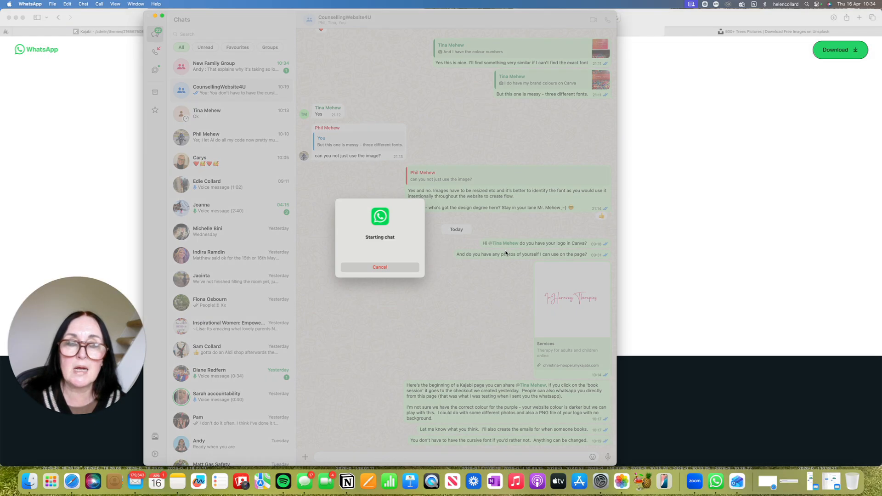
{"action": "left_click", "coordinate": [406, 266]}
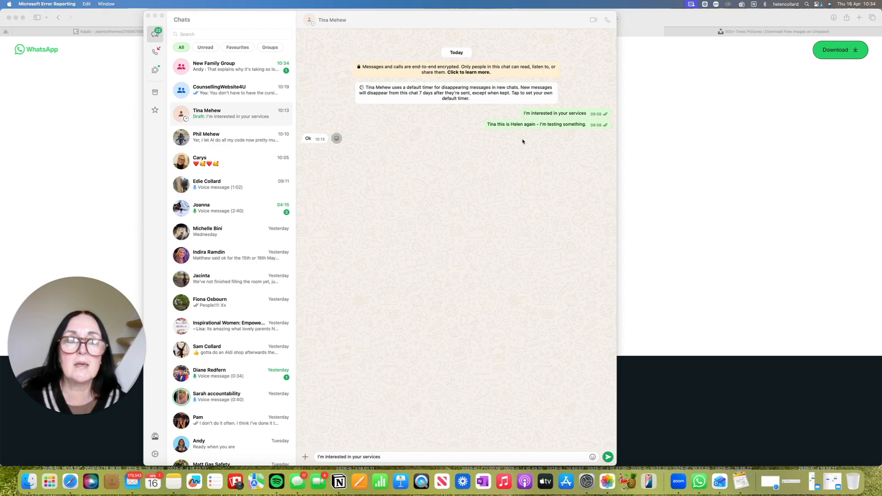
{"action": "left_click", "coordinate": [488, 175]}
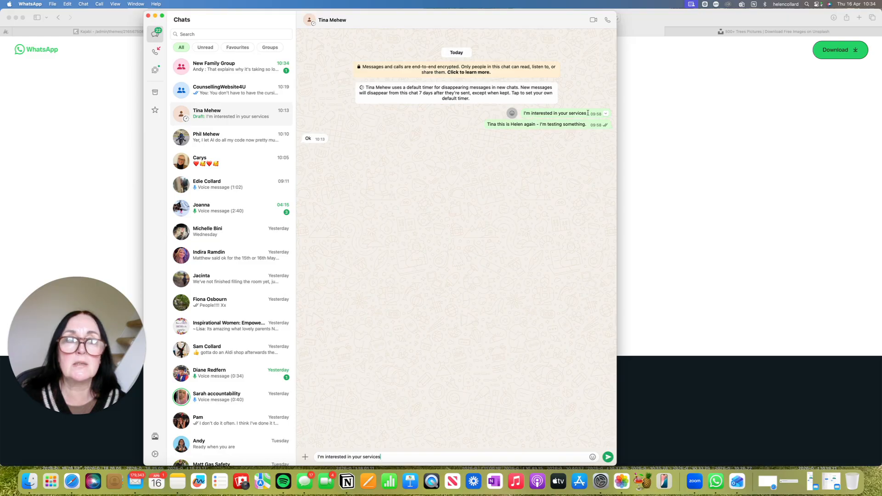
Close the WhatsApp chat window and return to the Services page editor in Kajabi
{"action": "left_click", "coordinate": [148, 16]}
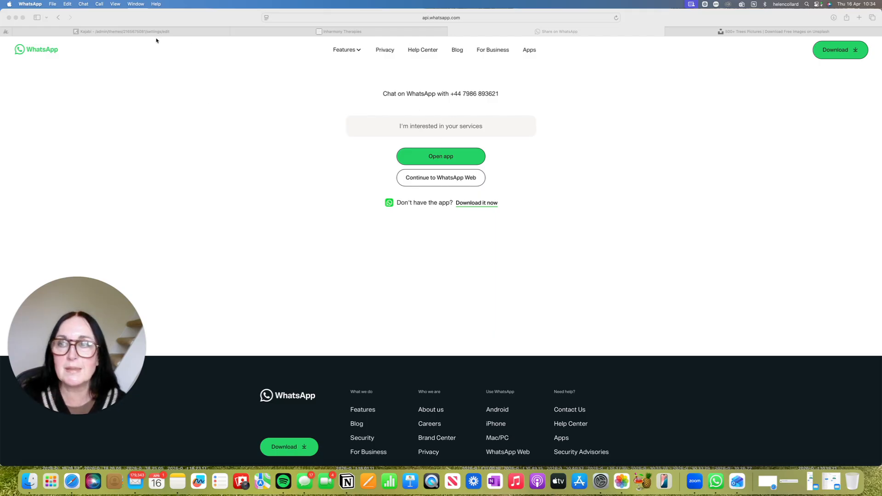
{"action": "left_click", "coordinate": [95, 33]}
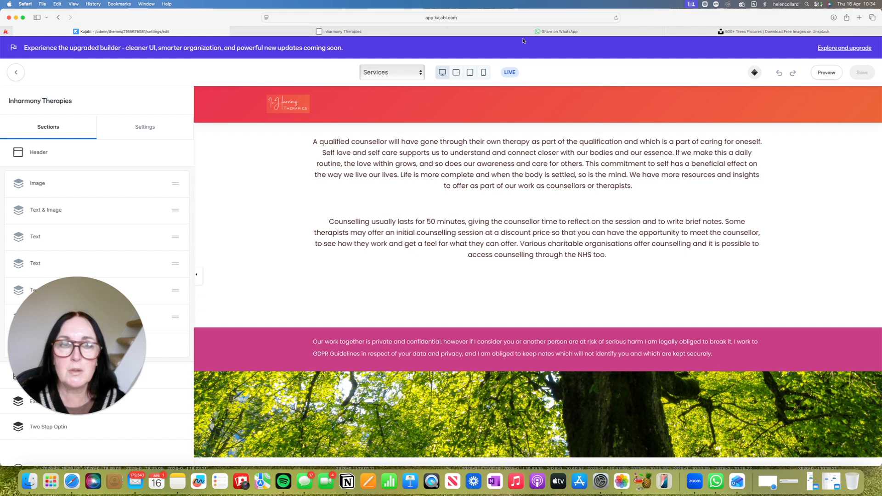
{"action": "mouse_move", "coordinate": [527, 35]}
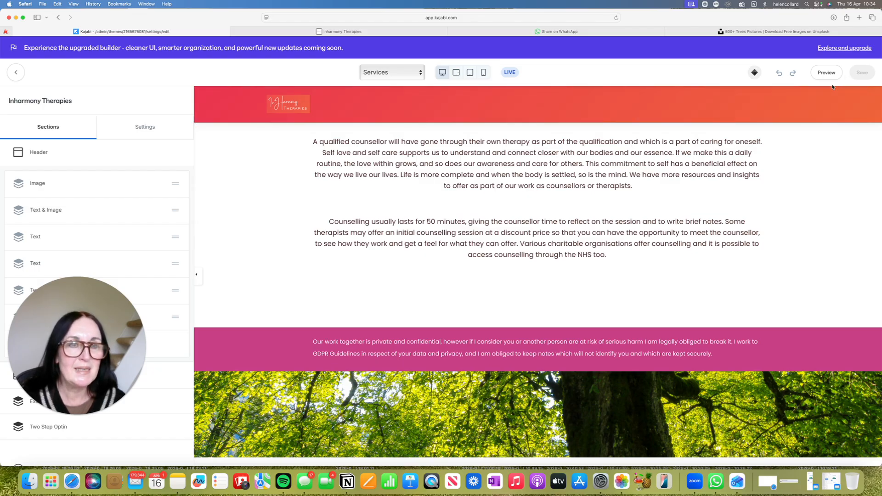
{"action": "left_click", "coordinate": [473, 482]}
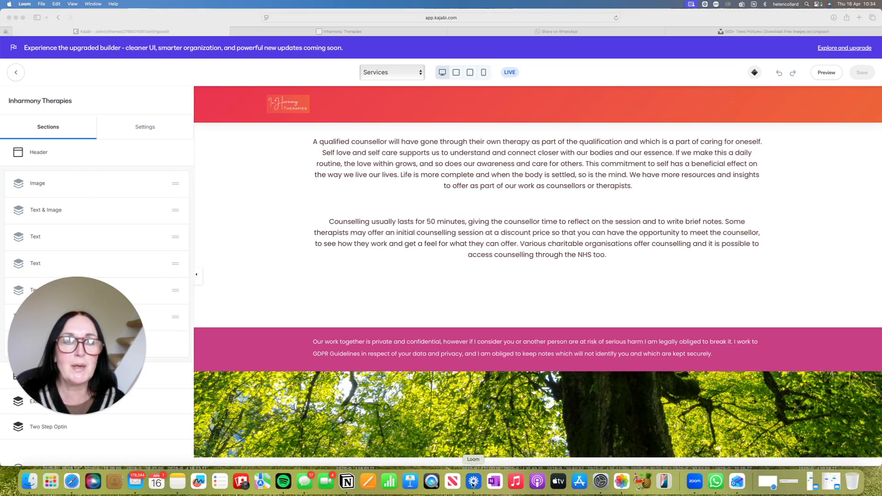